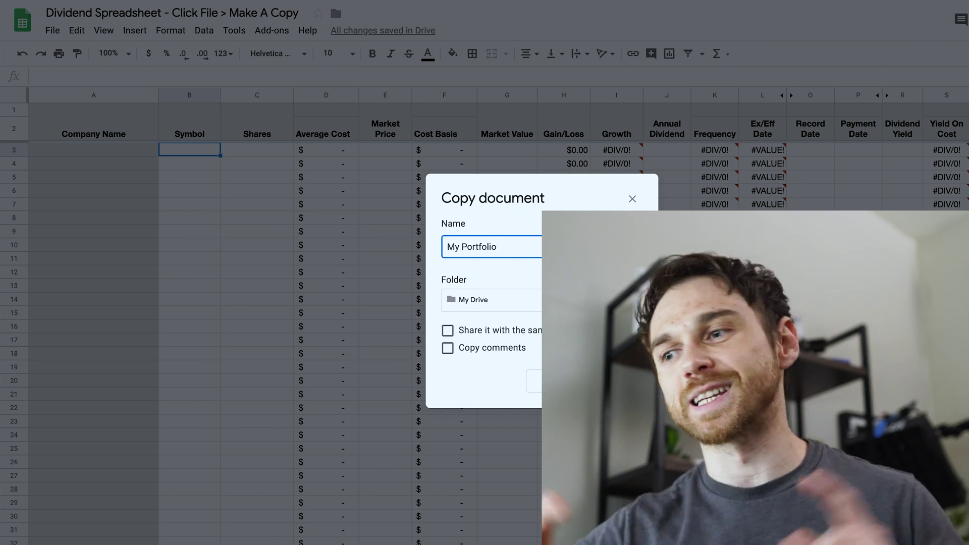
Close the Copy document dialog and enter AAPL in capitals as the symbol in row 3.
click(551, 381)
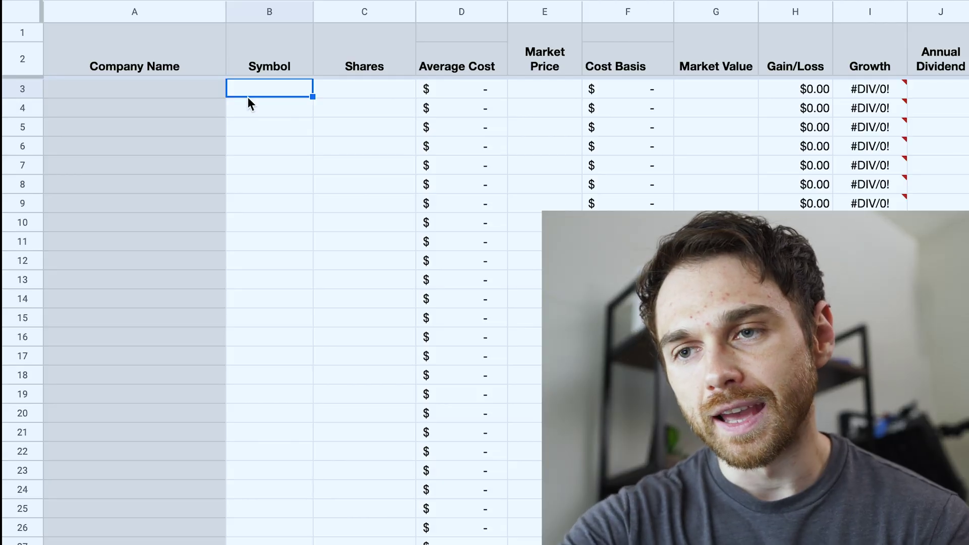
text(aapl)
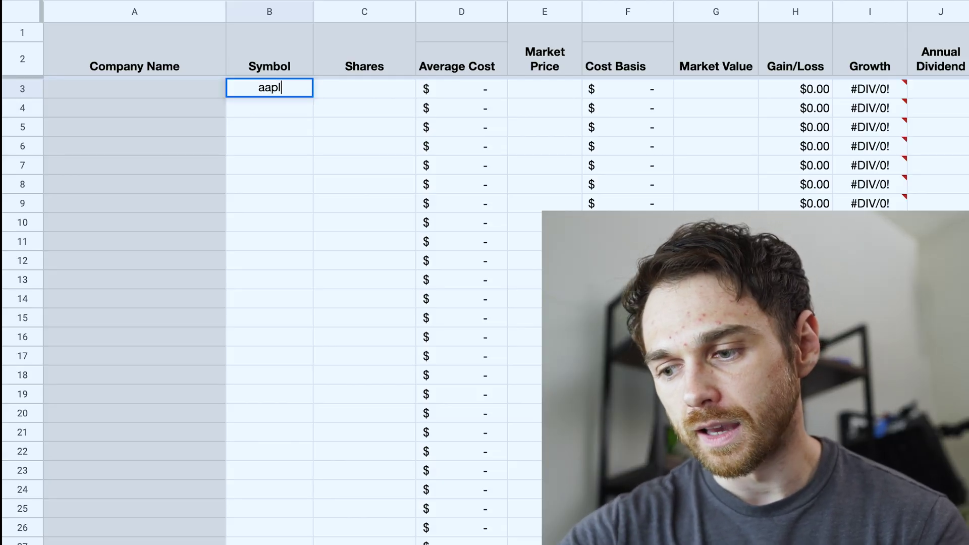
key(BackSpace)
key(BackSpace)
key(BackSpace)
key(BackSpace)
text(AAPL)
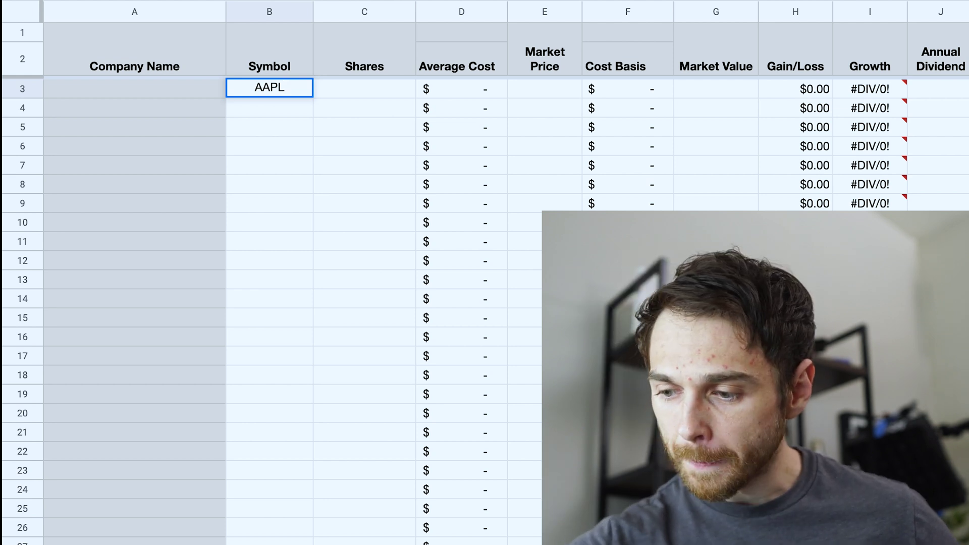
key(Return)
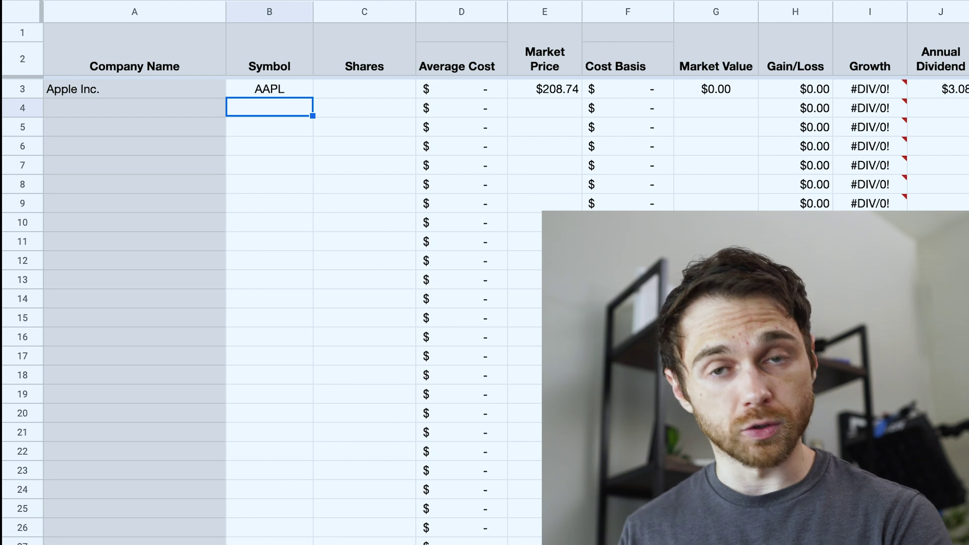
Set the AAPL holding to 32 shares with an average cost of 114.
click(336, 90)
text(32)
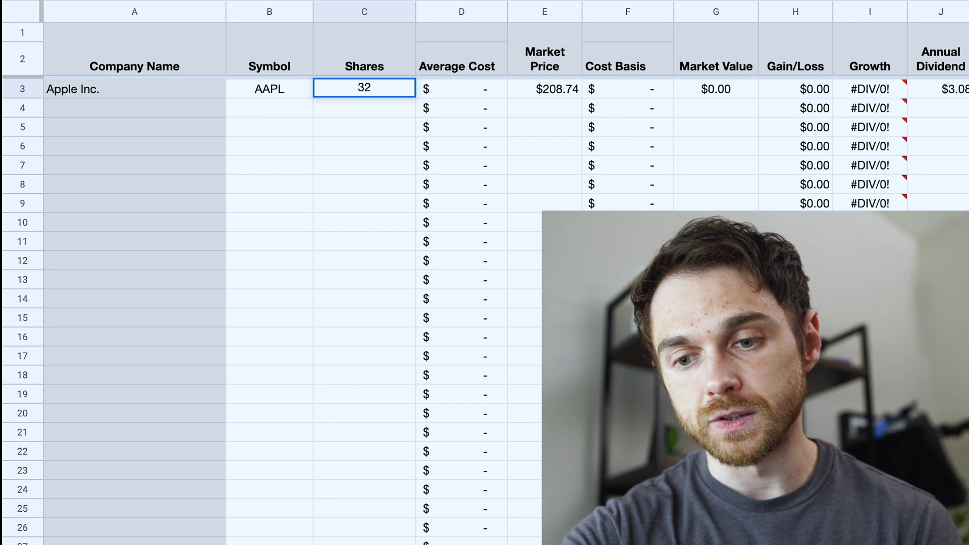
key(Tab)
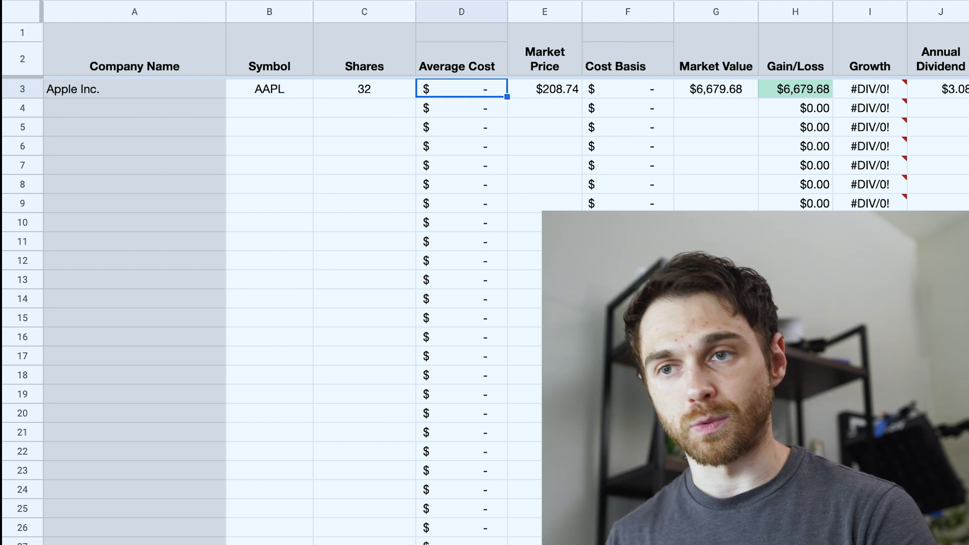
text(1)
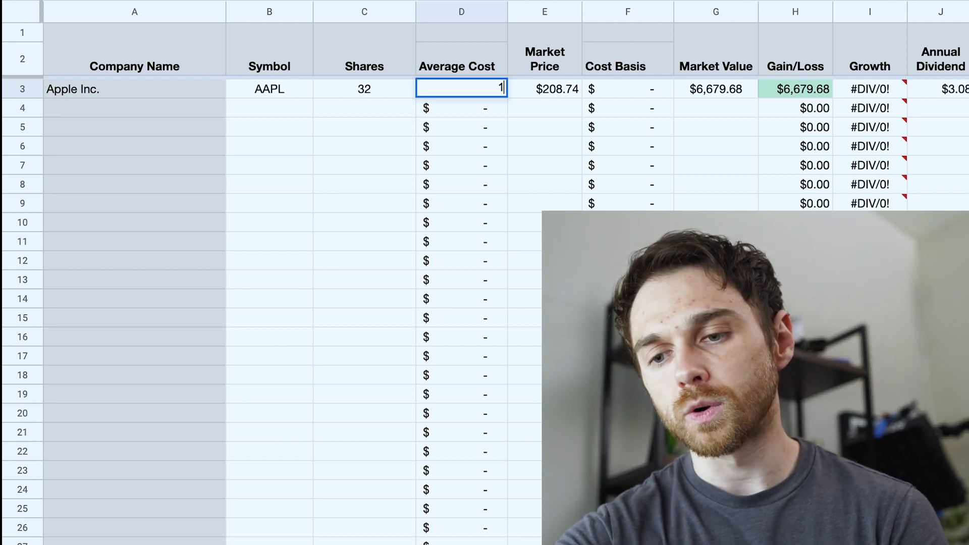
text(14)
scroll(484, 303, right, 5)
key(Return)
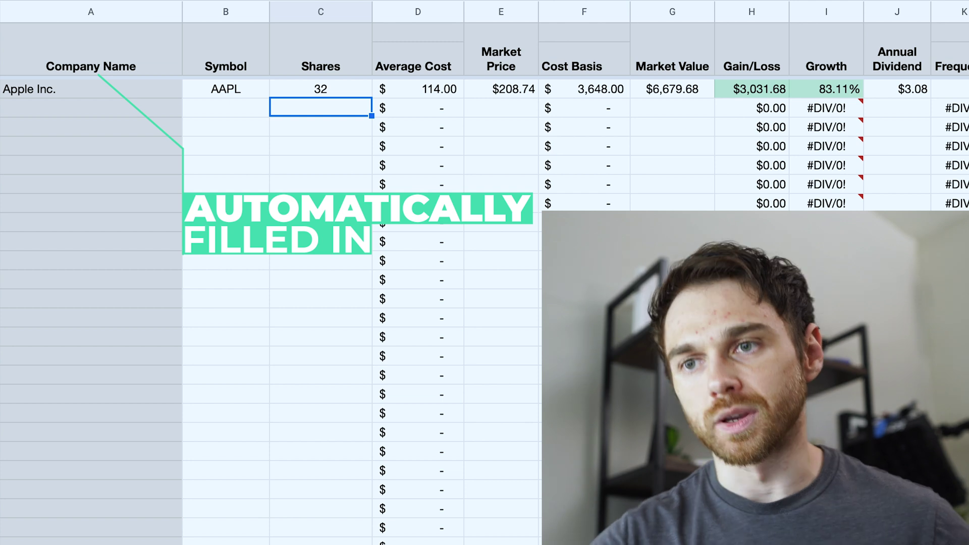
Examine the AAPL row's average cost, market price, cost basis, market value, gain/loss and growth, and the error in the empty row's Growth cell.
click(406, 91)
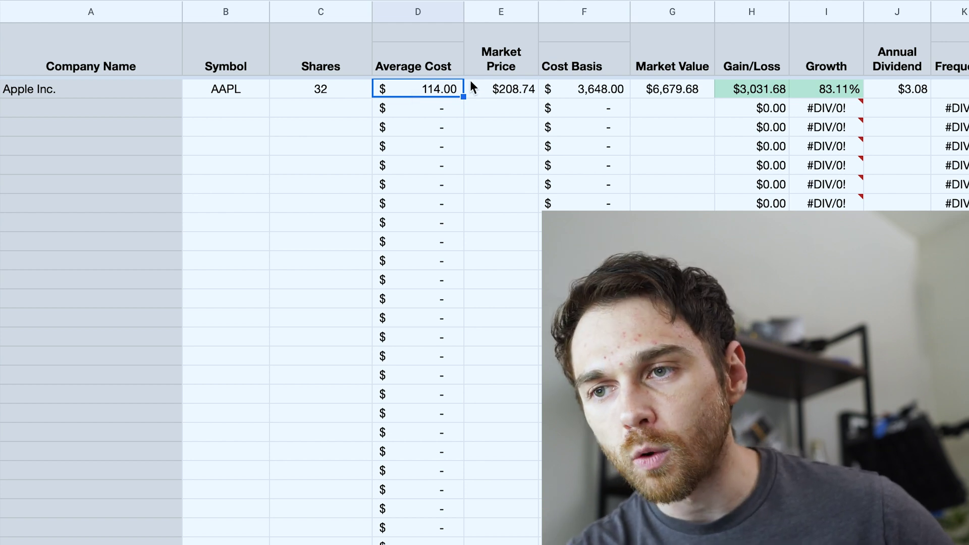
click(480, 91)
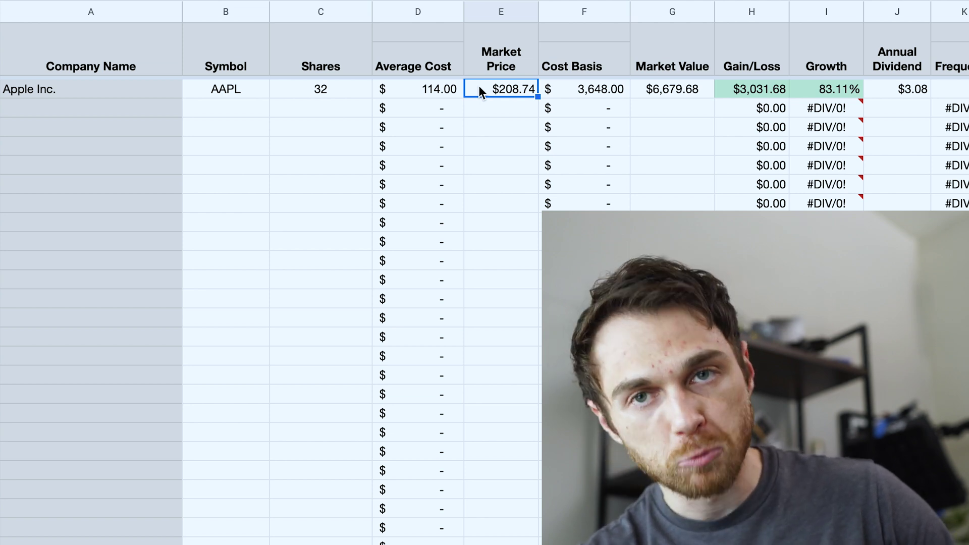
click(580, 89)
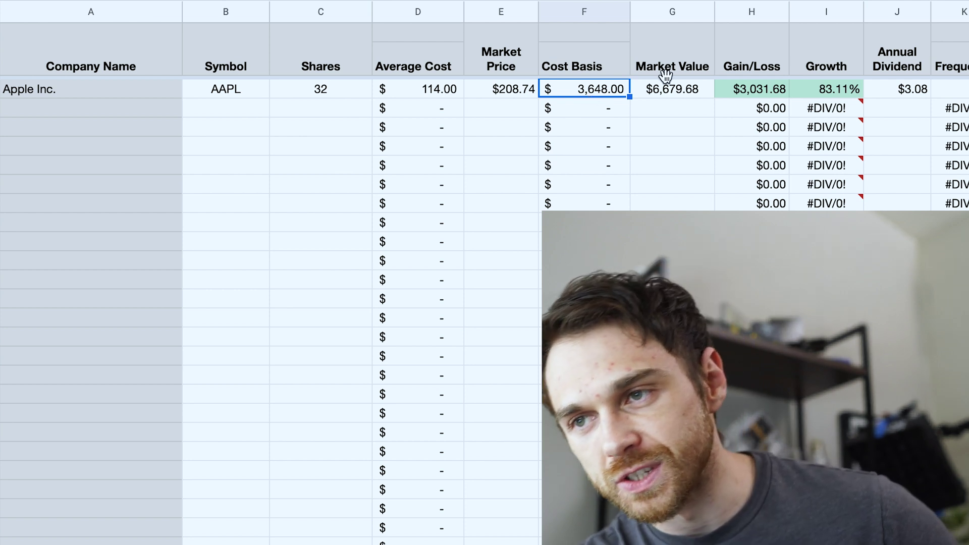
click(667, 86)
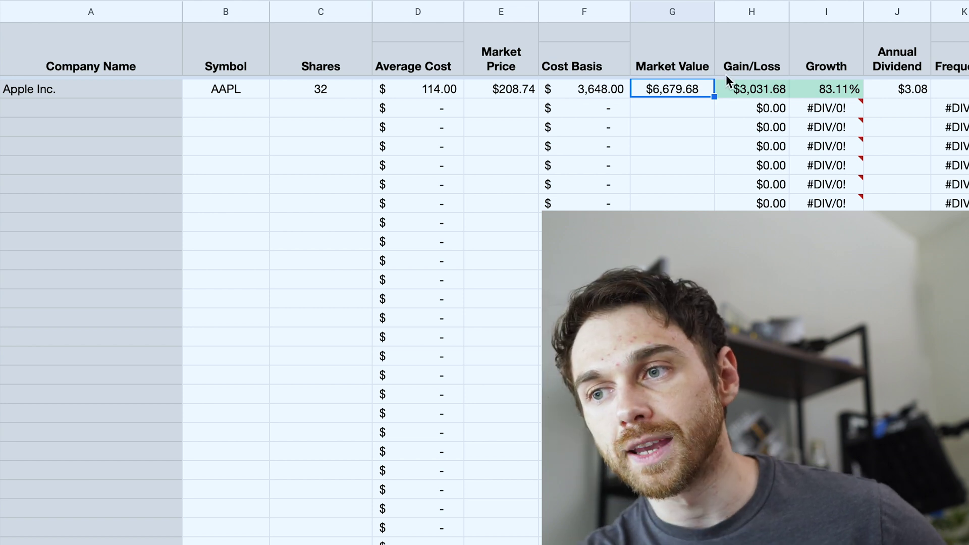
click(733, 89)
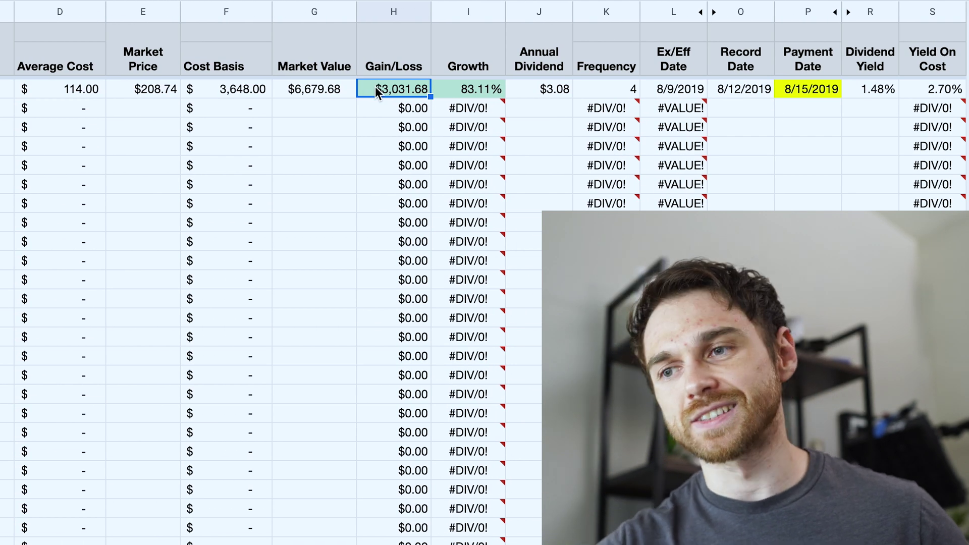
mouse_move(504, 107)
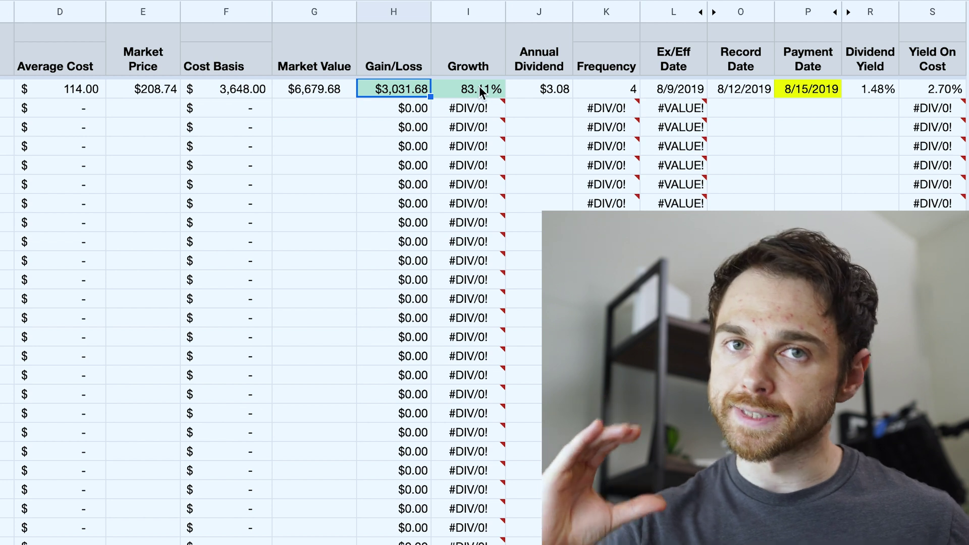
click(479, 89)
mouse_move(474, 127)
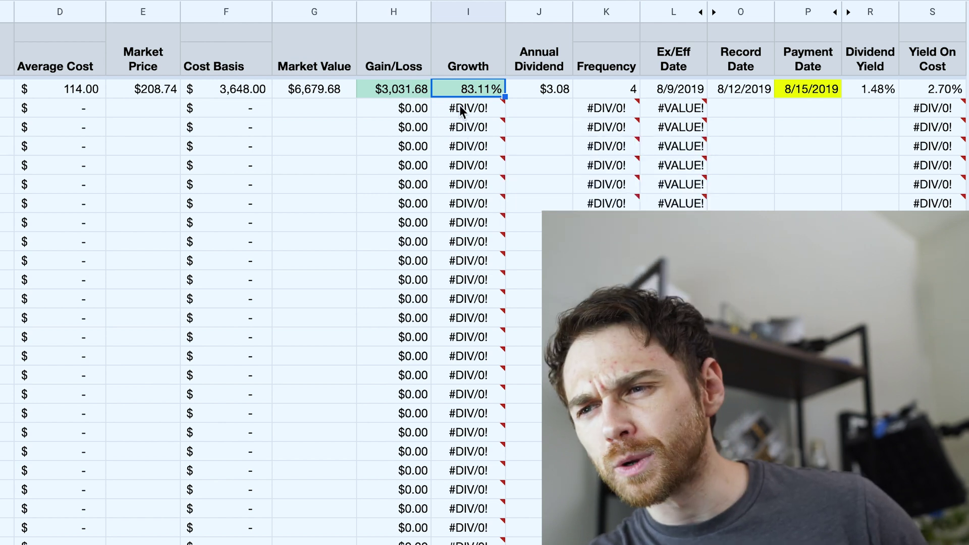
mouse_move(455, 107)
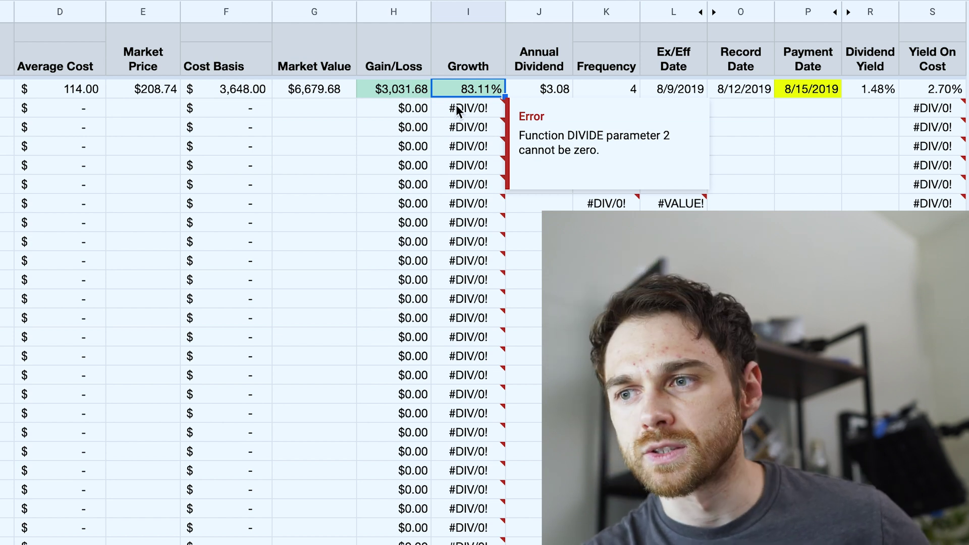
Check the AAPL row's annual dividend, ex-dividend date, record date, payment date and dividend yield.
click(546, 92)
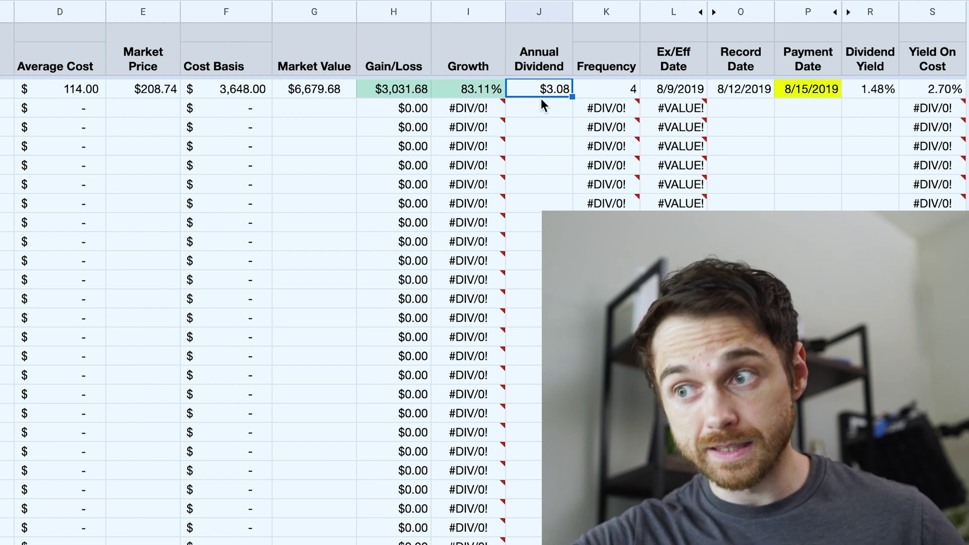
click(671, 90)
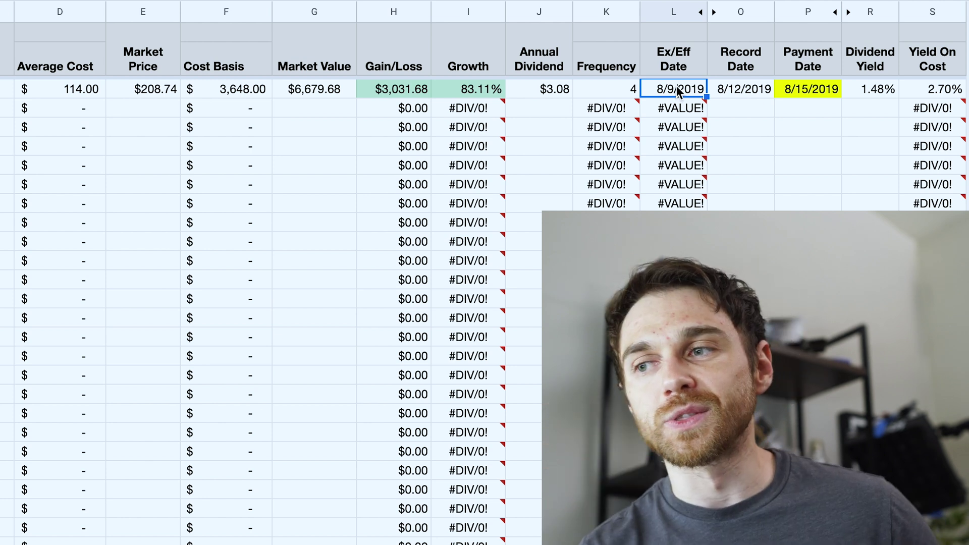
click(748, 89)
click(795, 95)
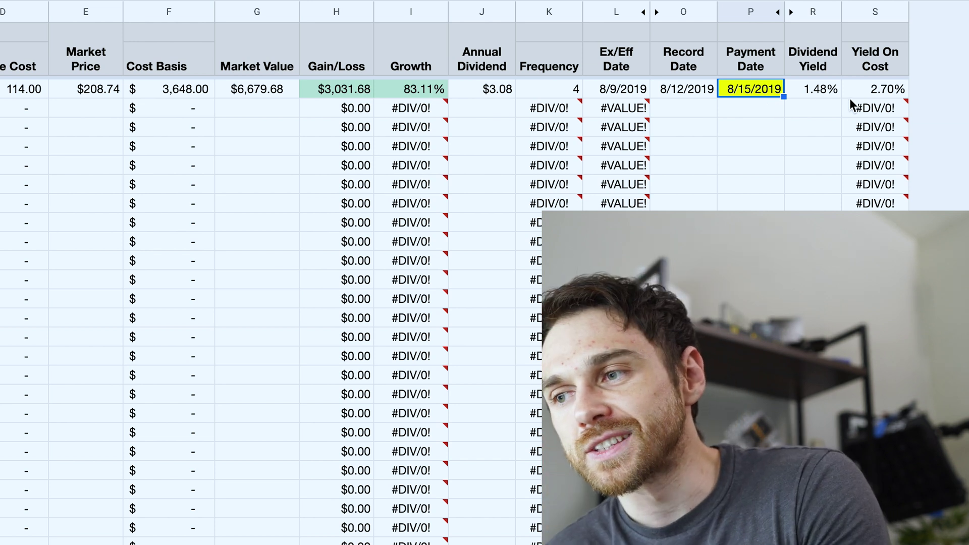
click(812, 88)
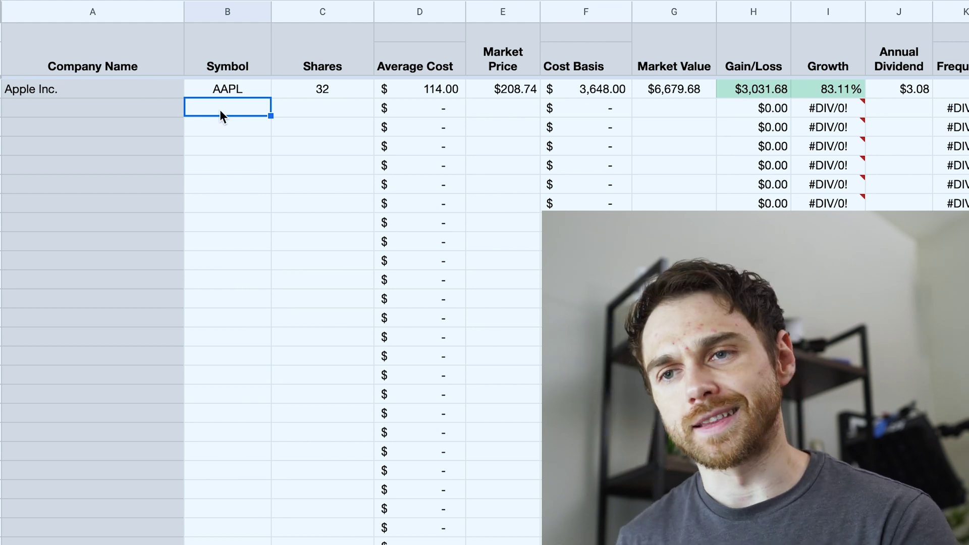
Add CMI as the second holding in row 4 with 3 shares and an average cost of 149.41.
text(CMI)
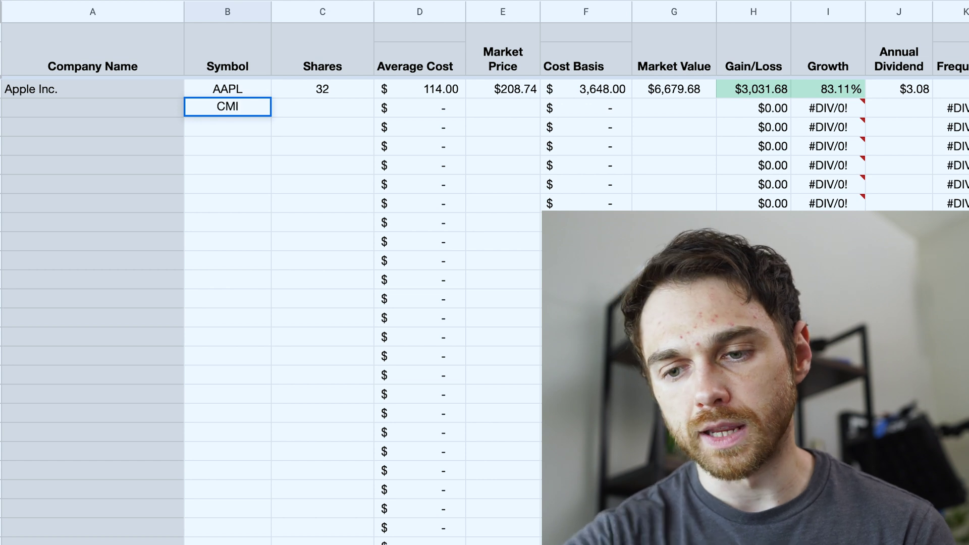
key(Tab)
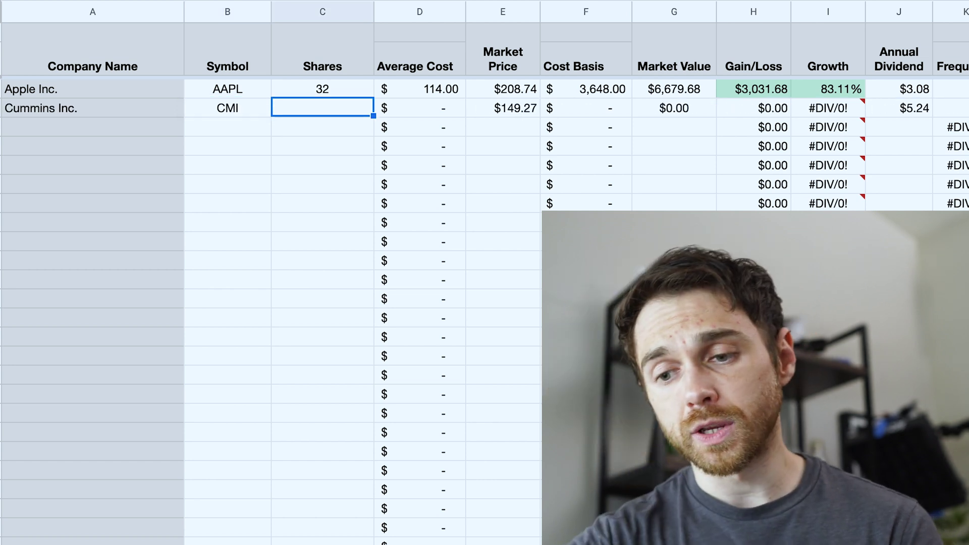
text(3)
key(Tab)
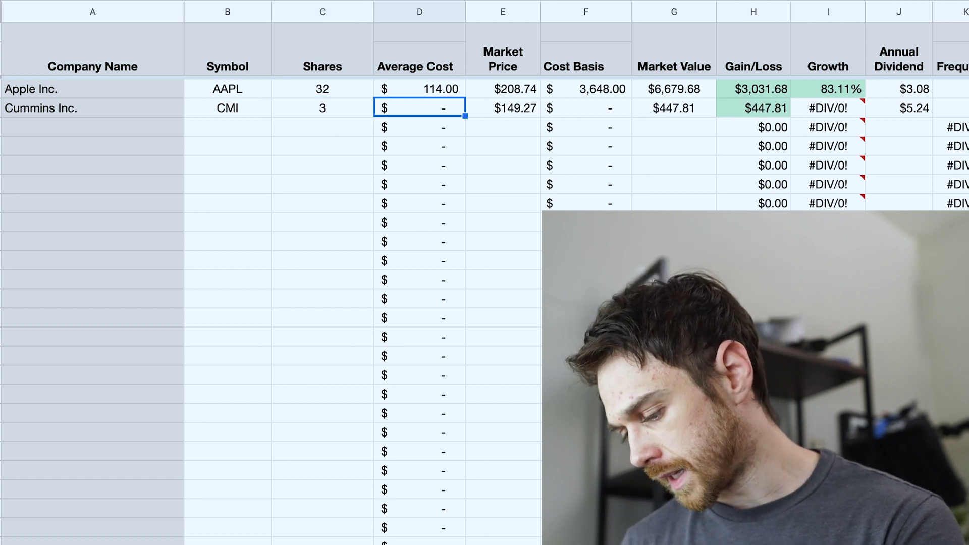
text(149.)
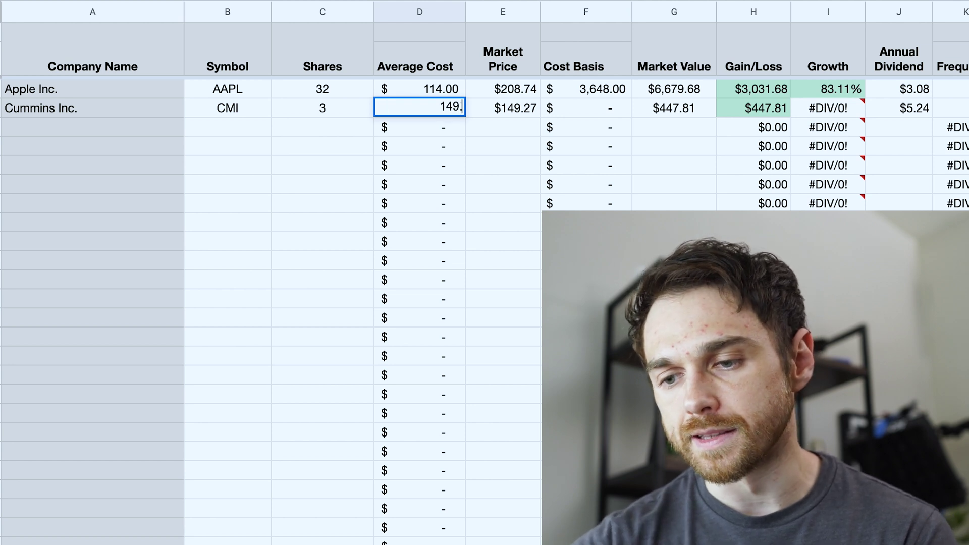
text(41)
key(Tab)
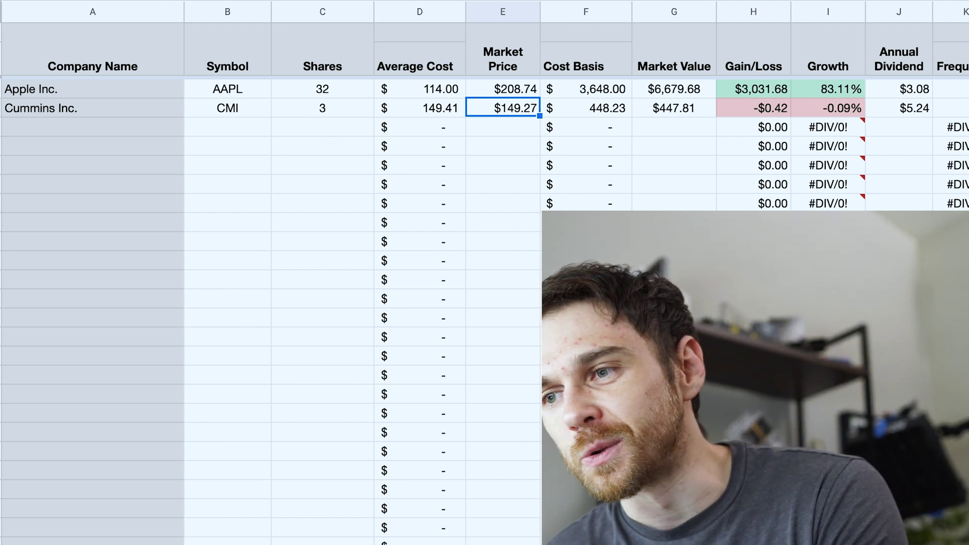
Check the CMI row's annual dividend, payment frequency and payment date.
click(911, 101)
click(912, 108)
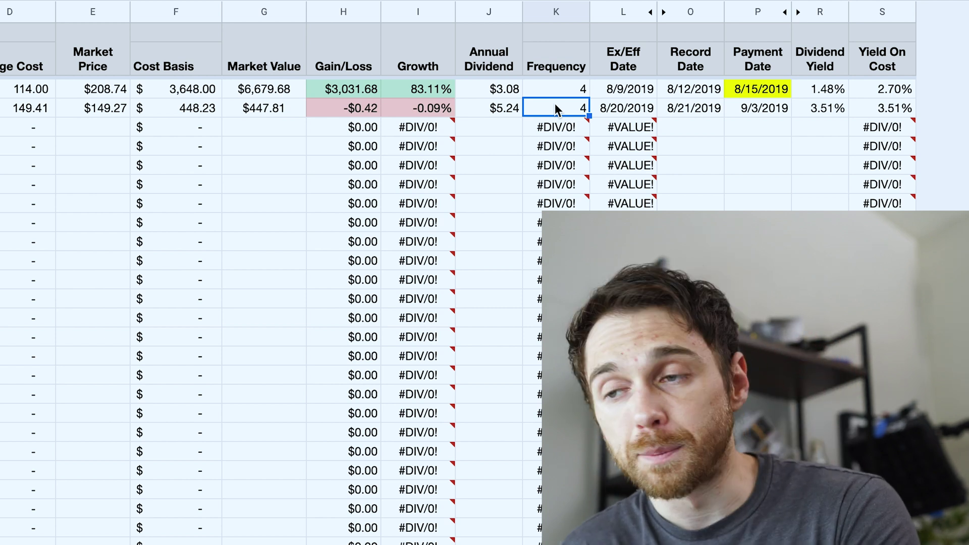
click(514, 108)
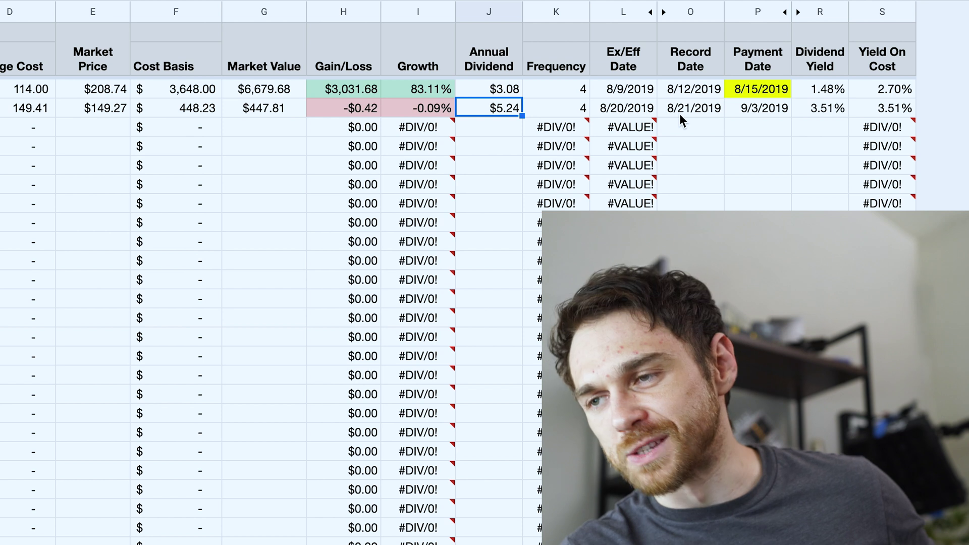
click(762, 111)
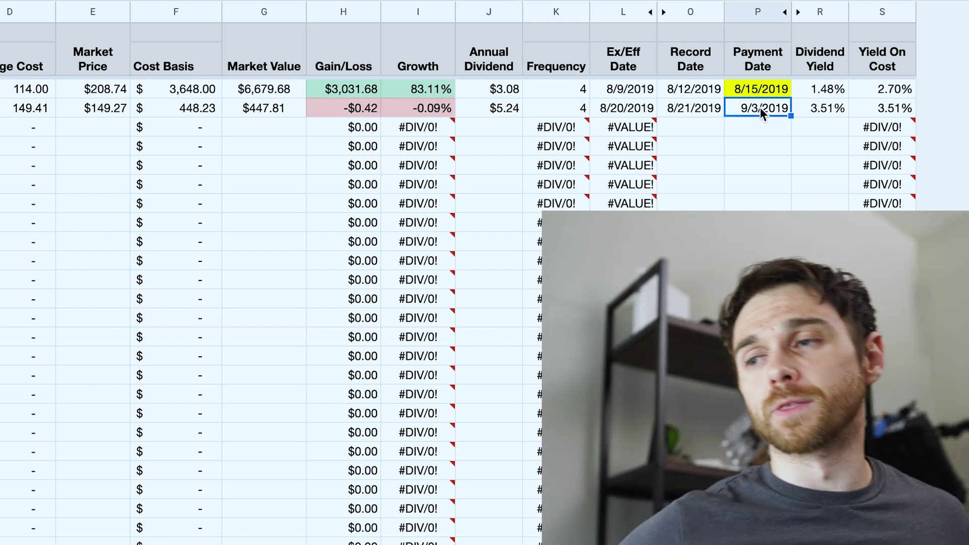
Add ABBV as the third holding in row 5 with 20 shares and an average cost of 58.49.
scroll(762, 111, left, 10)
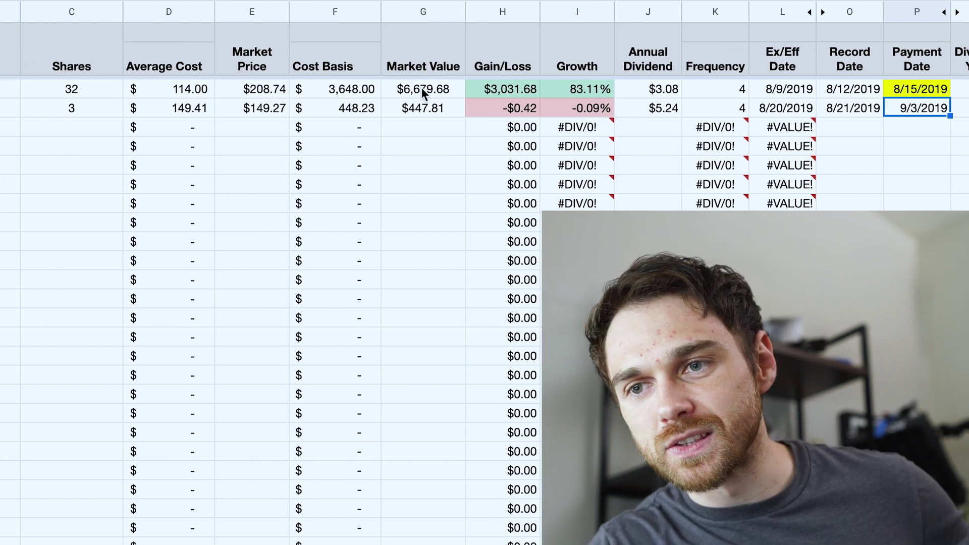
click(217, 115)
click(214, 124)
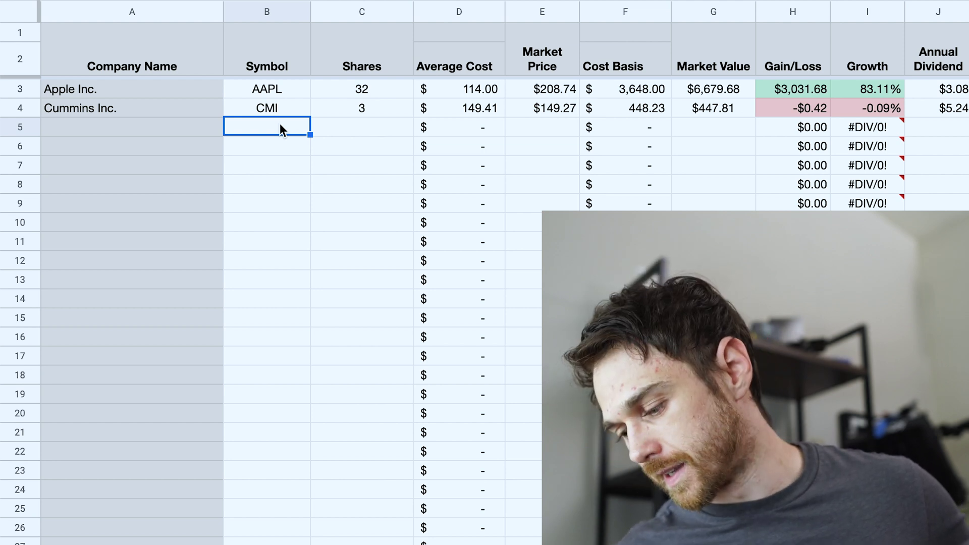
text(AB)
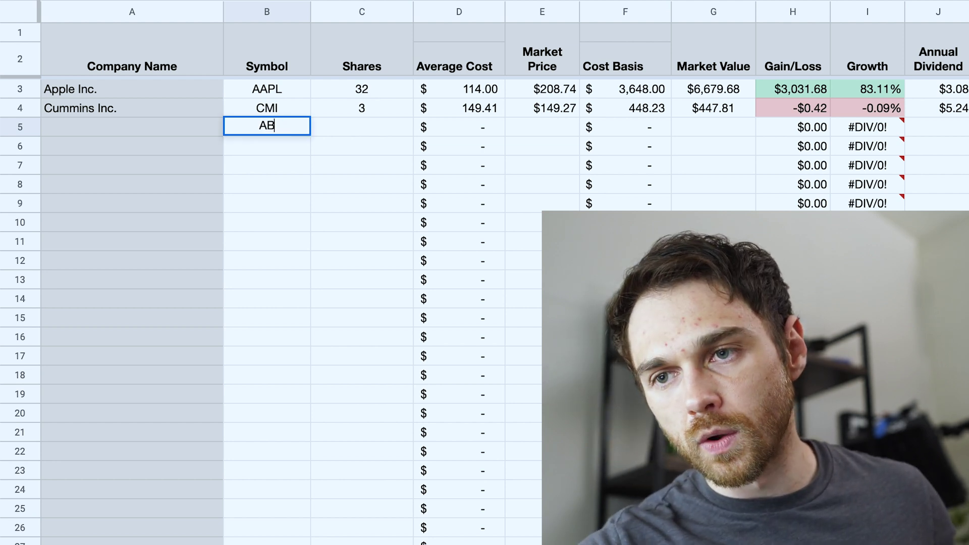
text(BV)
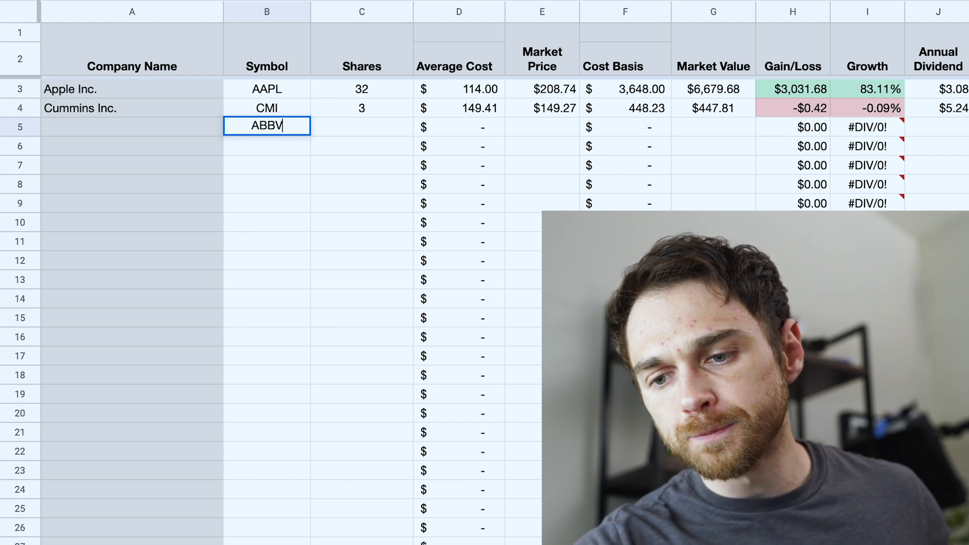
key(Tab)
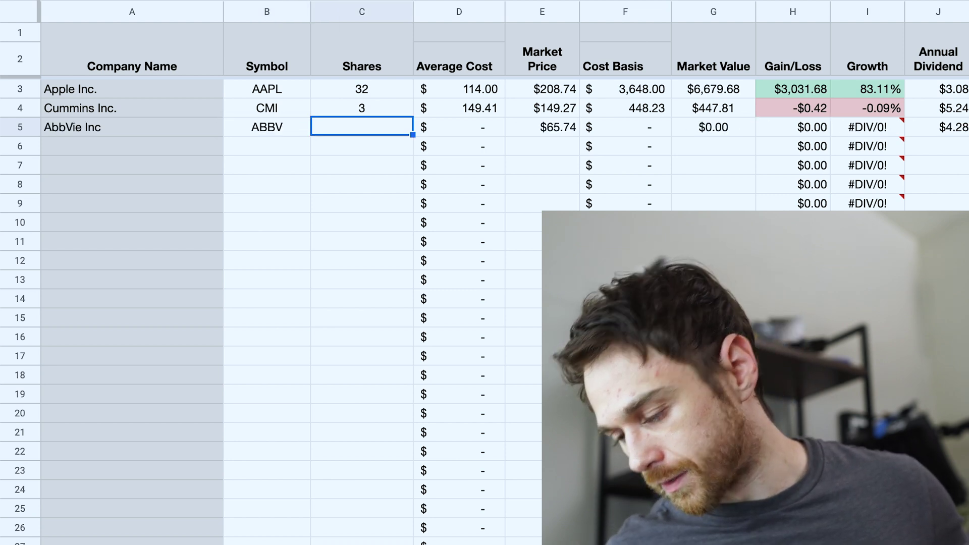
text(20)
key(Tab)
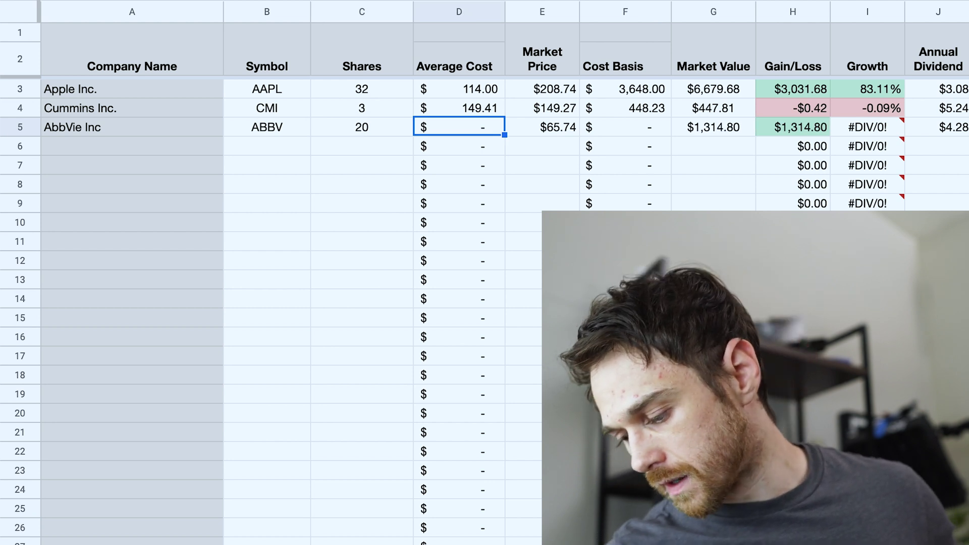
text(58)
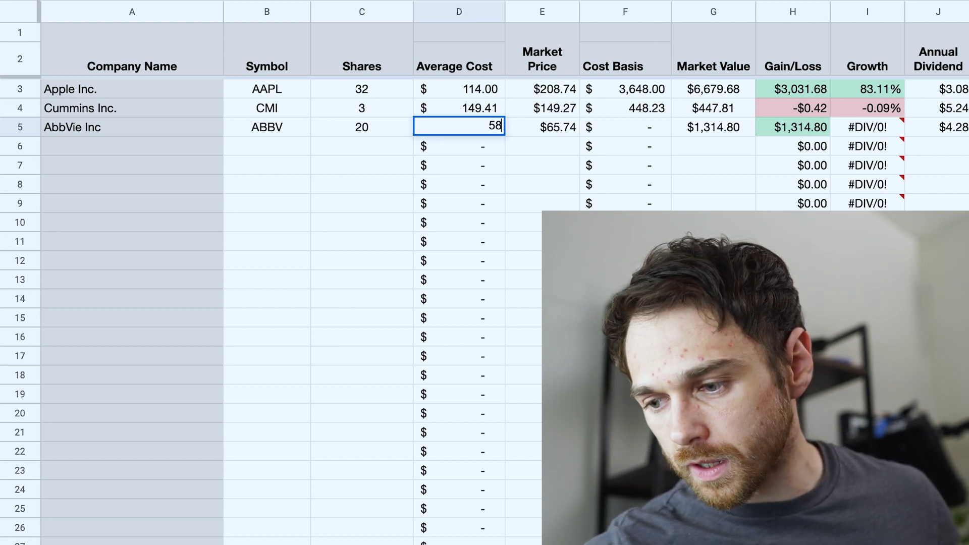
text(.49)
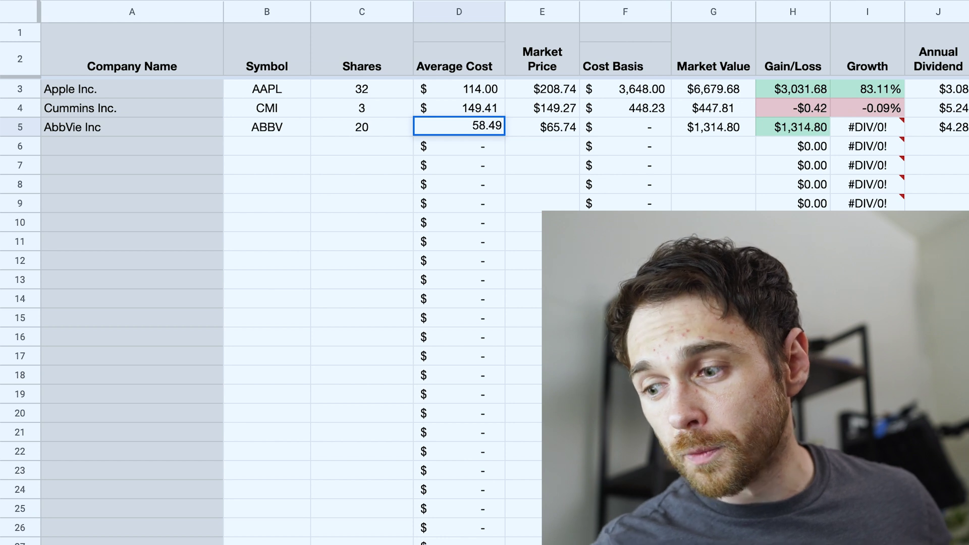
key(Return)
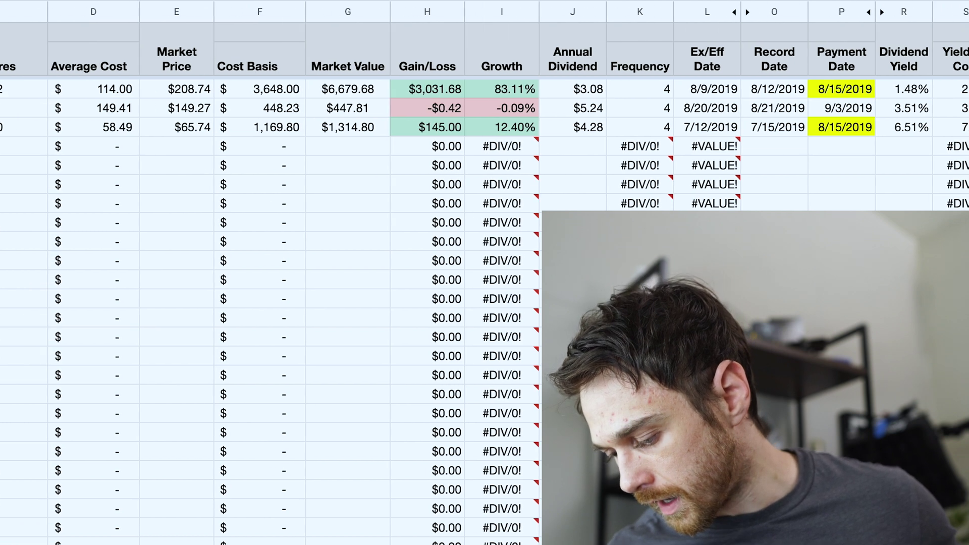
Add JNJ as the fourth holding in row 6 with 70 shares and an average cost of 99.
text(JNJ)
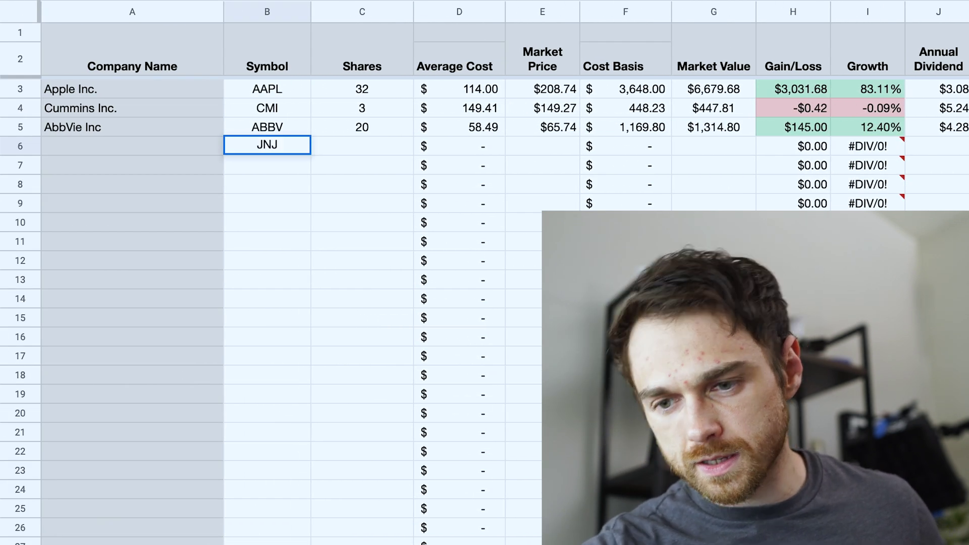
key(Tab)
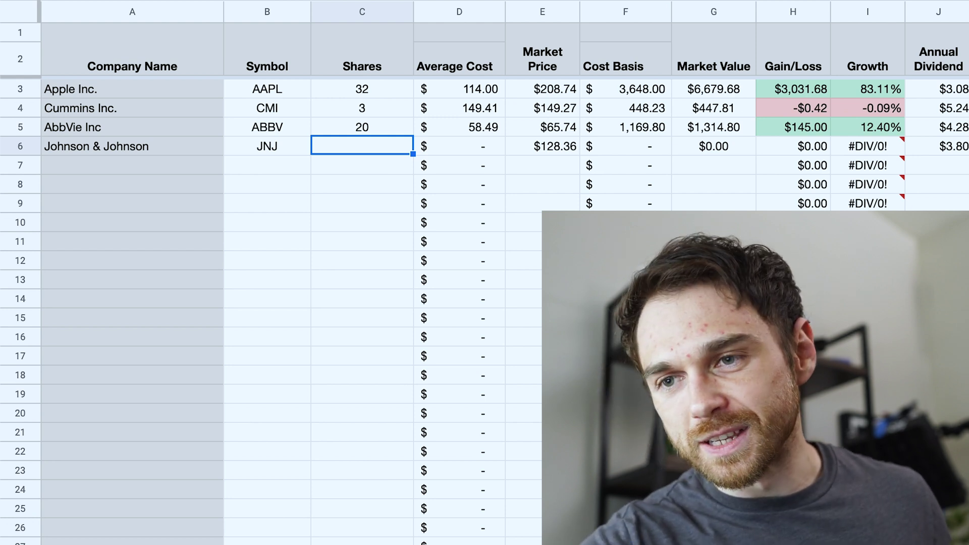
text(70)
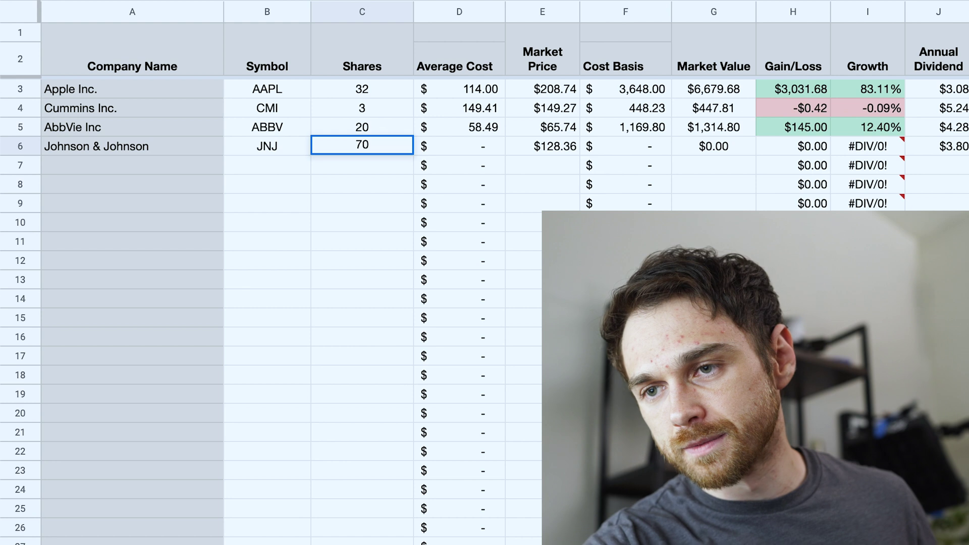
key(Tab)
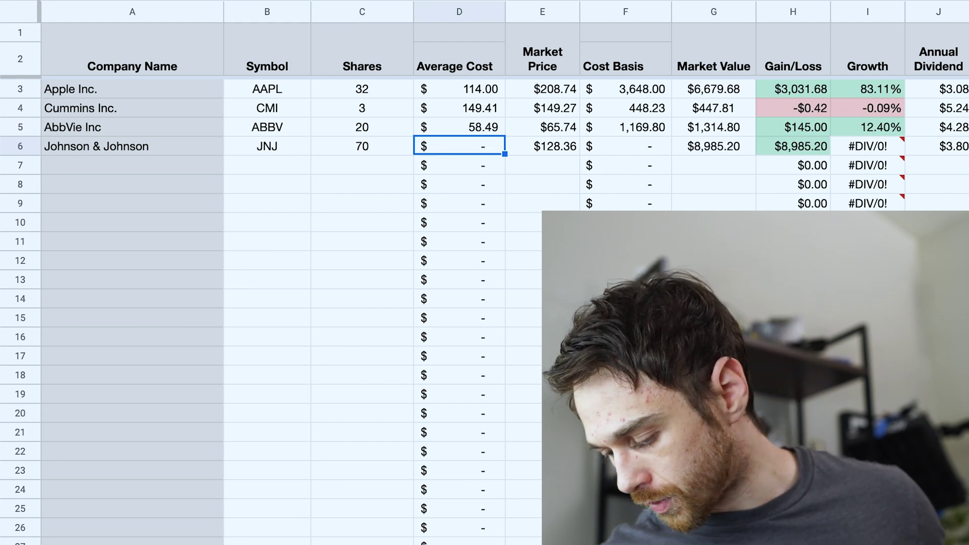
text(99)
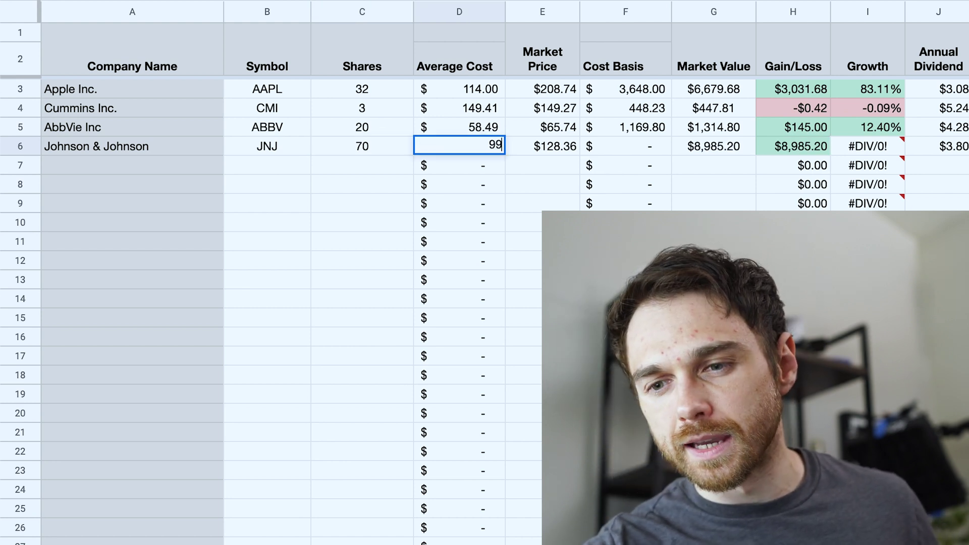
key(Tab)
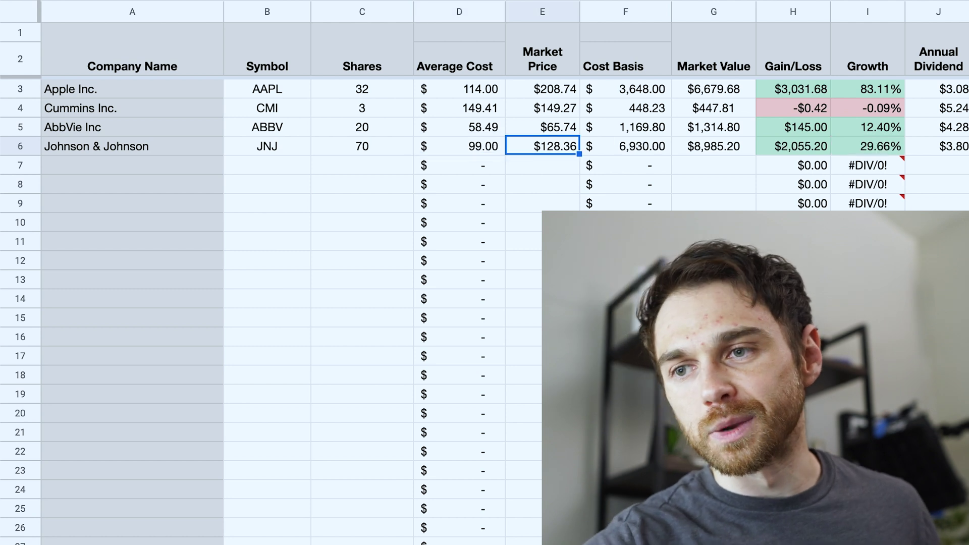
Add AFL as the fifth holding in row 7 with 70 shares and an average cost of 31.06.
click(264, 165)
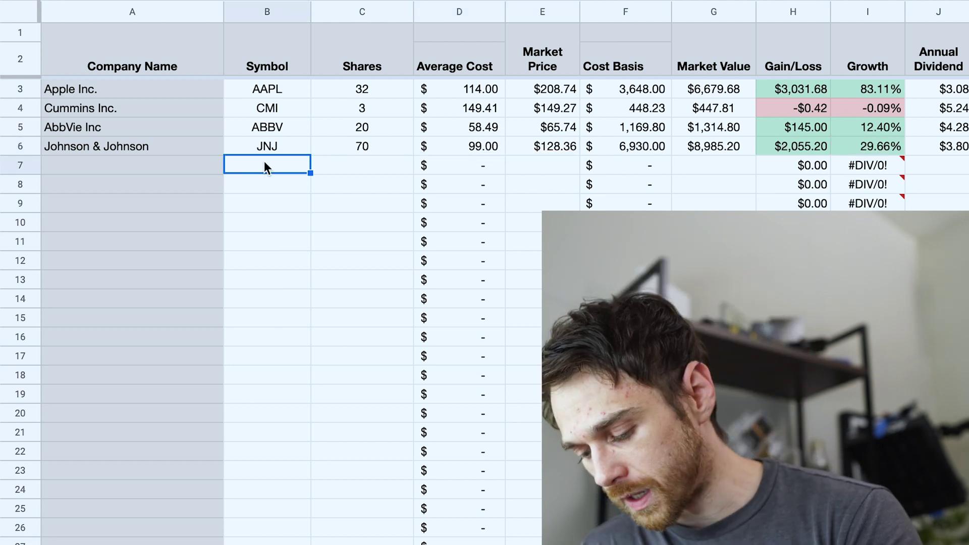
text(AFL)
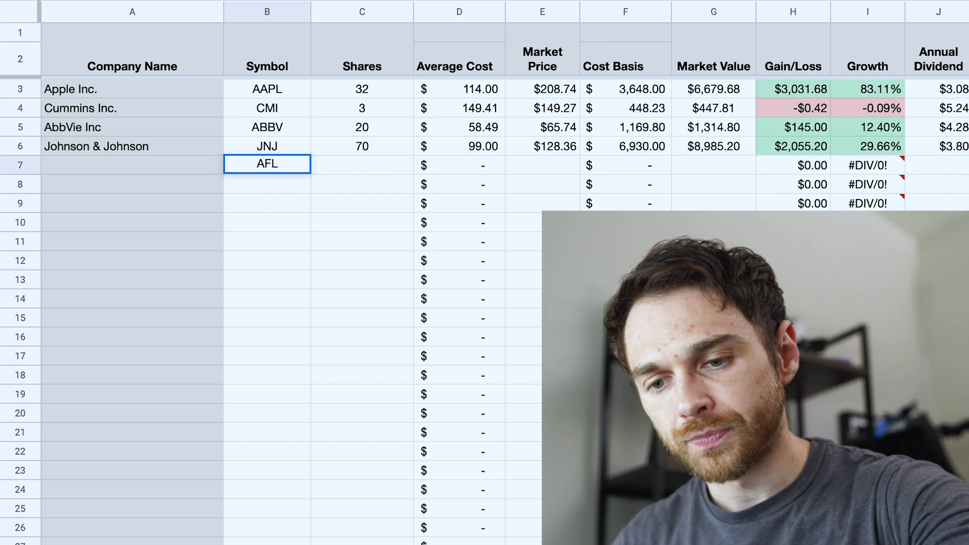
key(Tab)
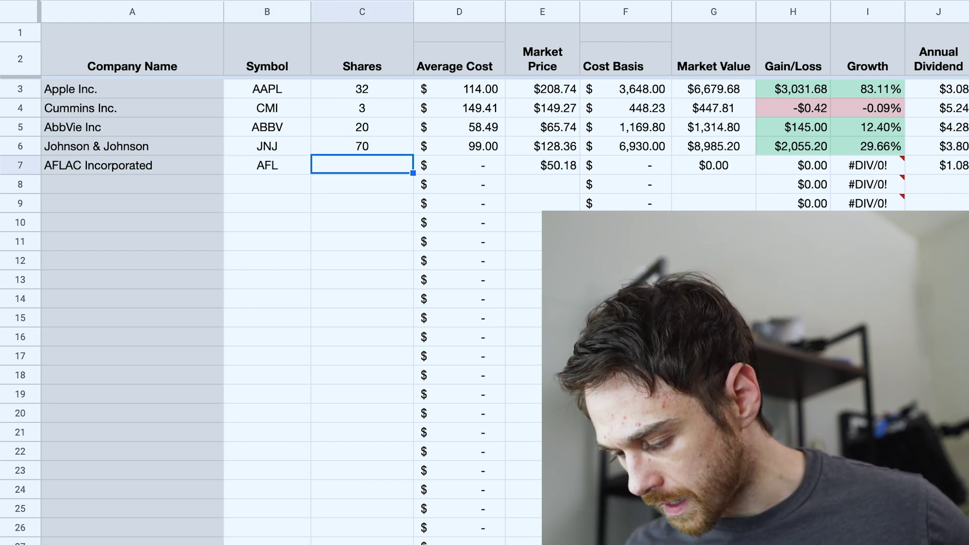
text(70)
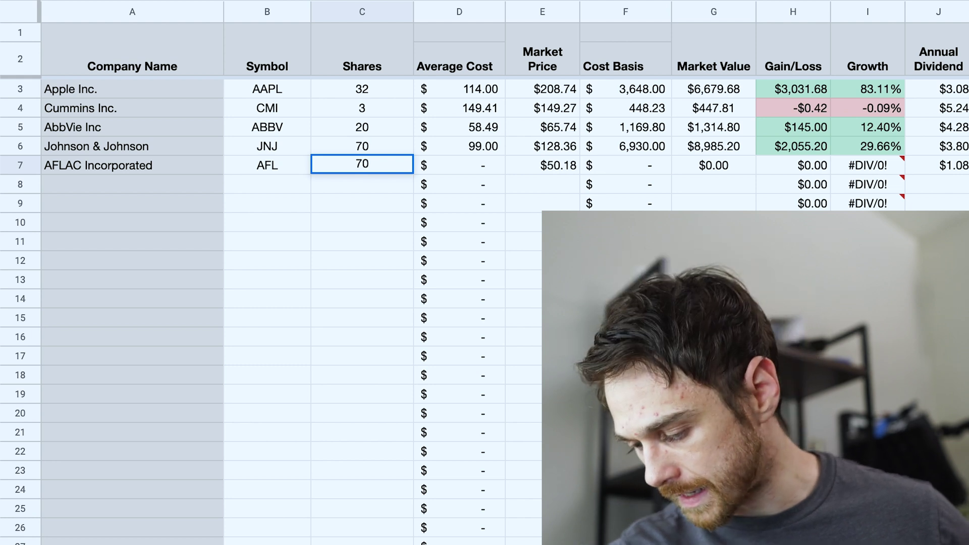
key(Tab)
text(31.)
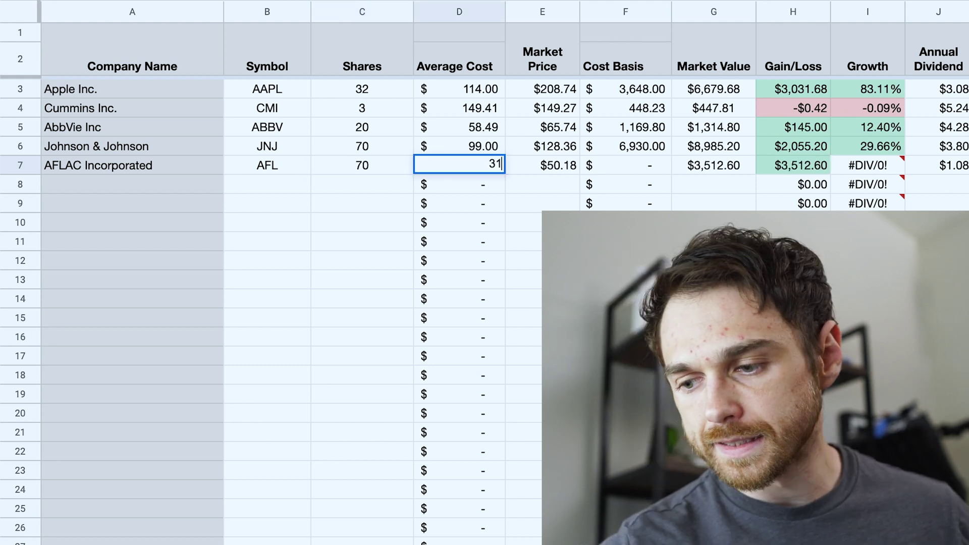
text(06)
key(Tab)
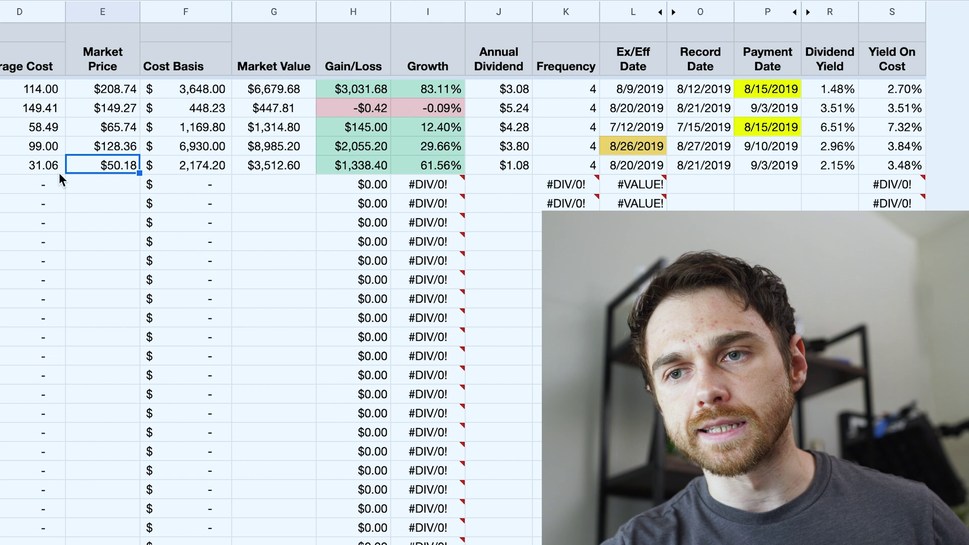
Enter DIS as a trial symbol in row 8 and check its dividend payment frequency.
click(140, 182)
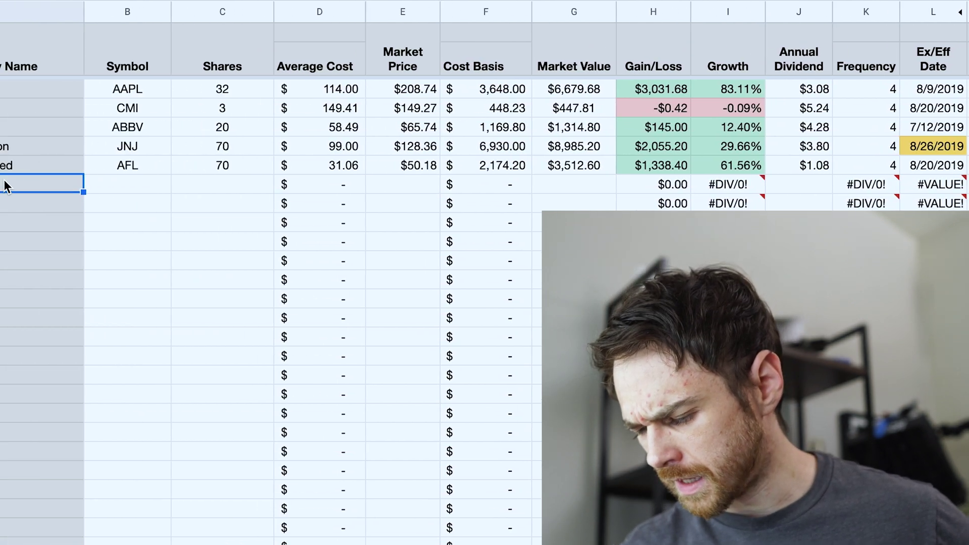
click(260, 187)
text(DIS)
key(Return)
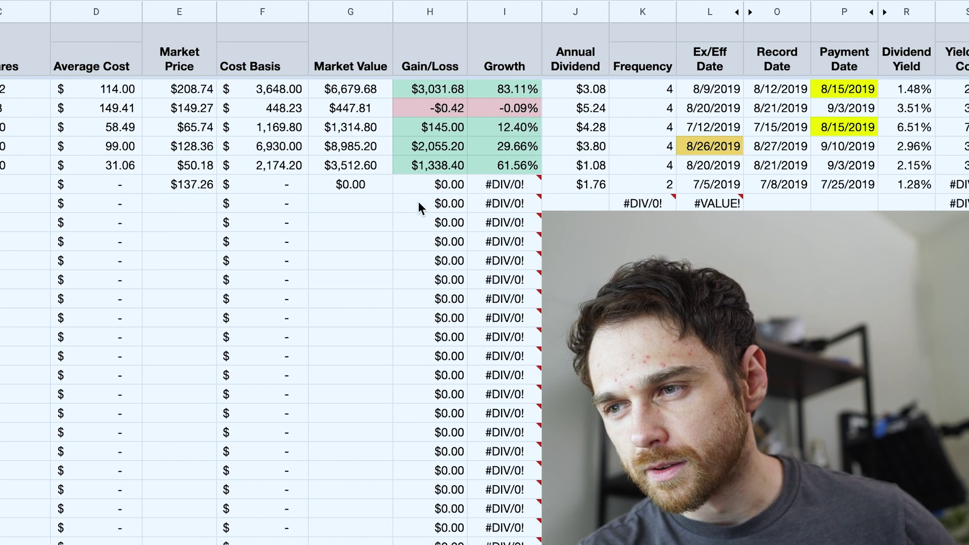
click(665, 184)
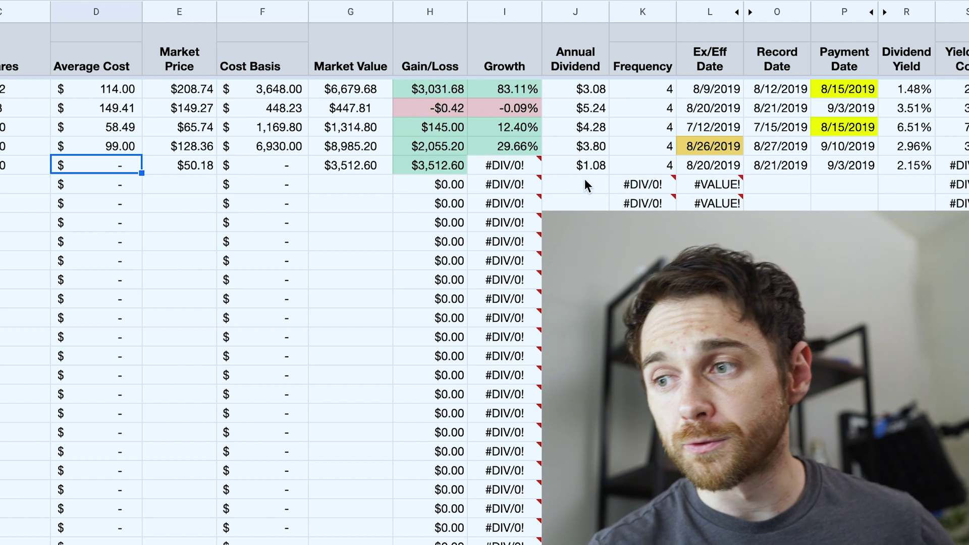
Examine the totals row's cost basis, market value, gain/loss and annual dividend cells below the holdings.
scroll(585, 176, down, 3)
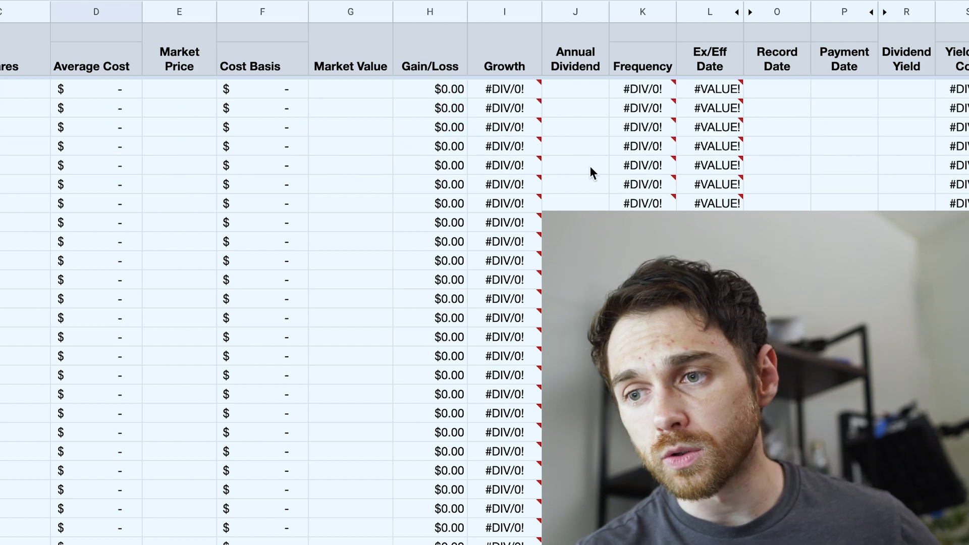
scroll(589, 166, down, 5)
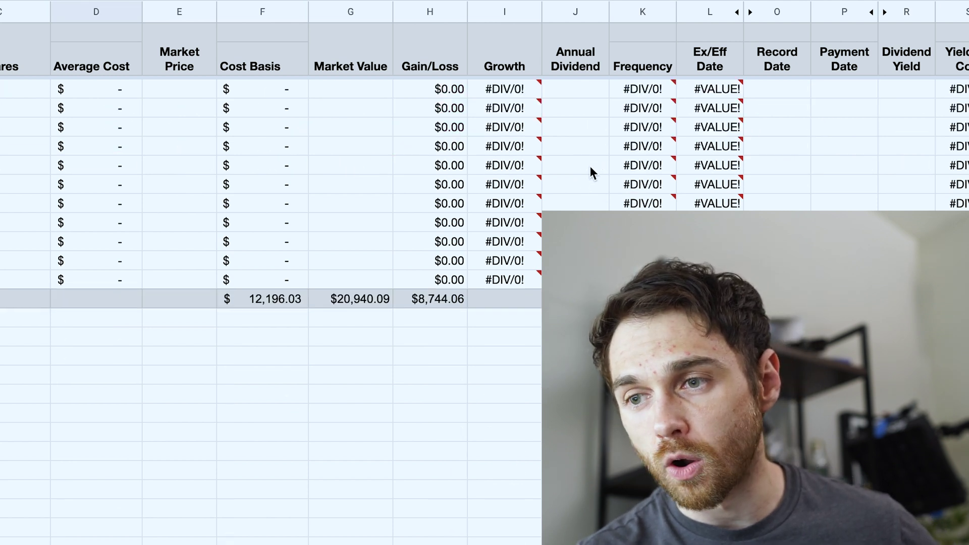
click(292, 288)
click(365, 301)
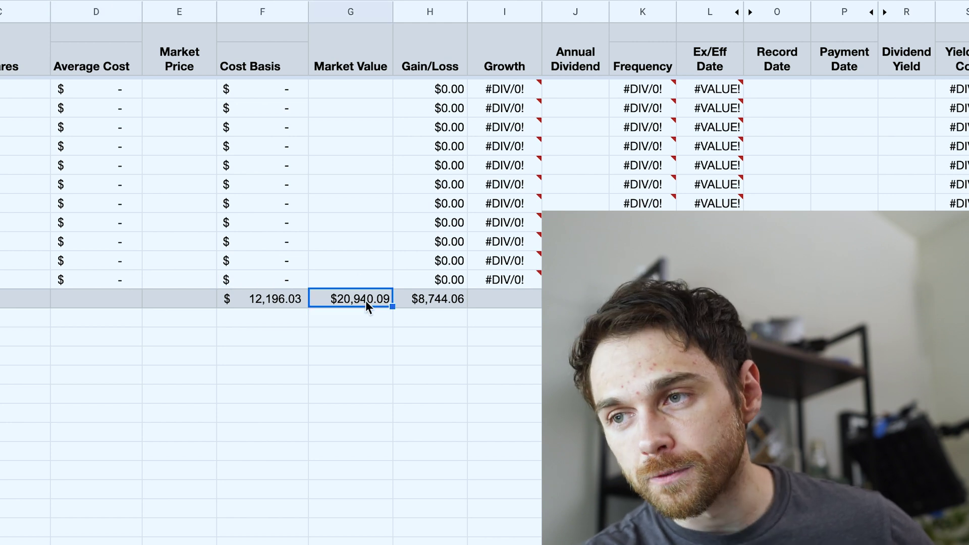
click(424, 305)
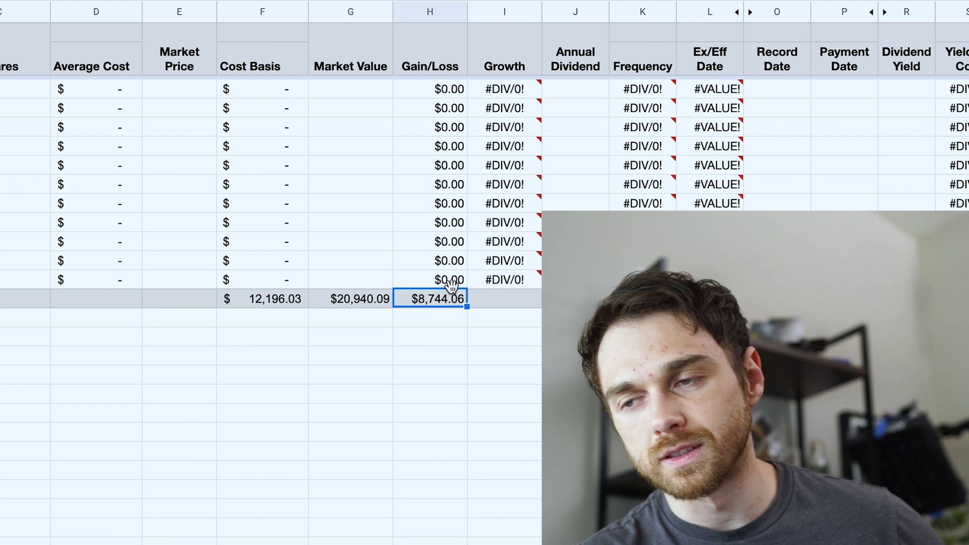
click(575, 303)
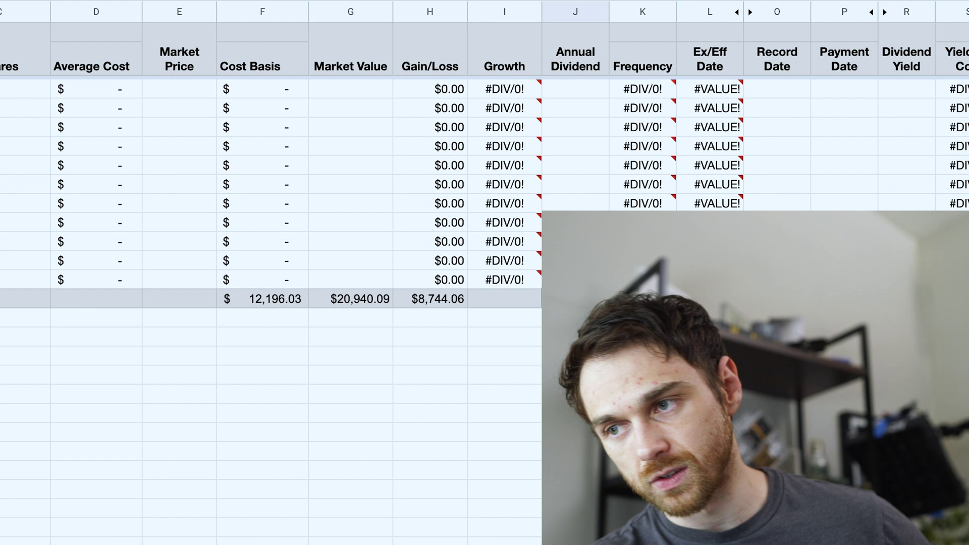
scroll(575, 303, up, 4)
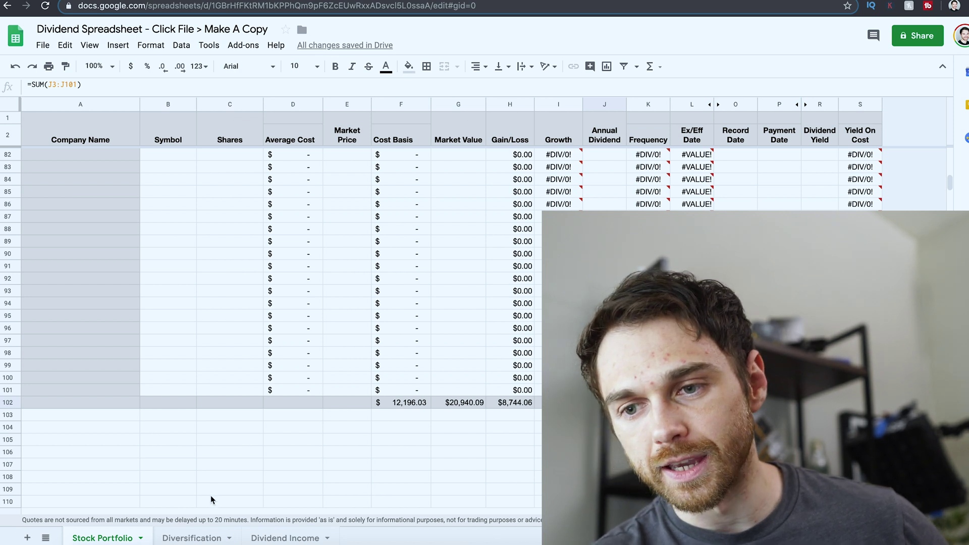
View the Portfolio Diversity pie chart on the Diversification sheet.
click(192, 537)
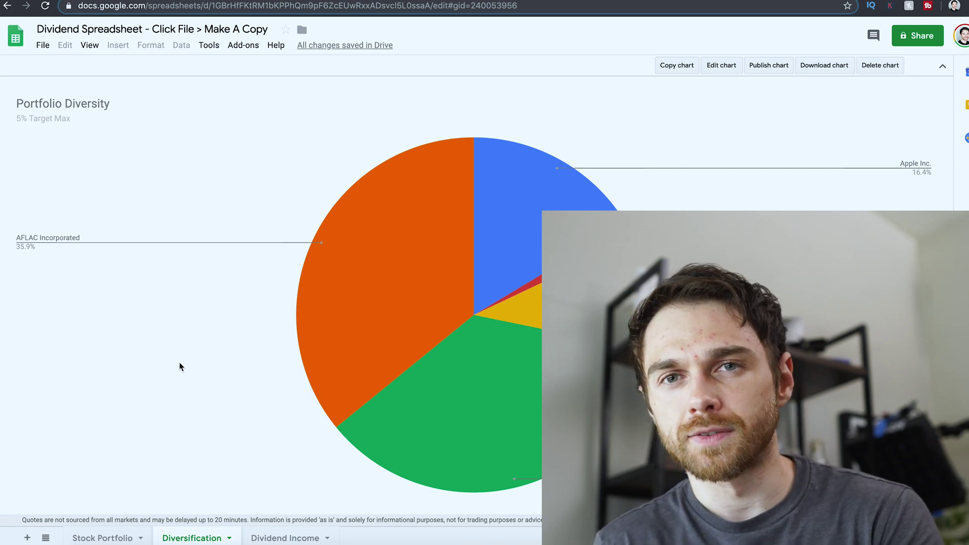
mouse_move(341, 356)
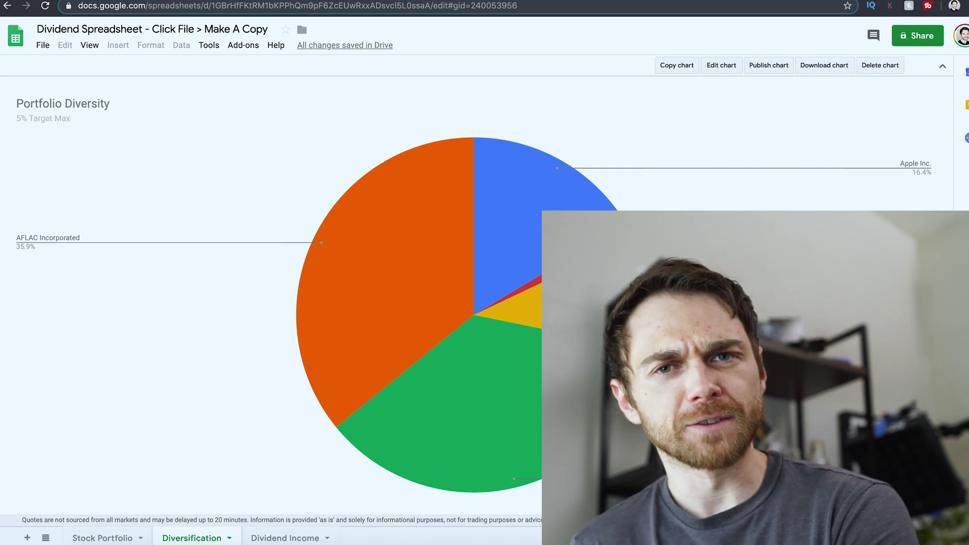
Record 484.07 as the July 2019 income on the Dividend Income sheet and check the chart below the table.
click(283, 538)
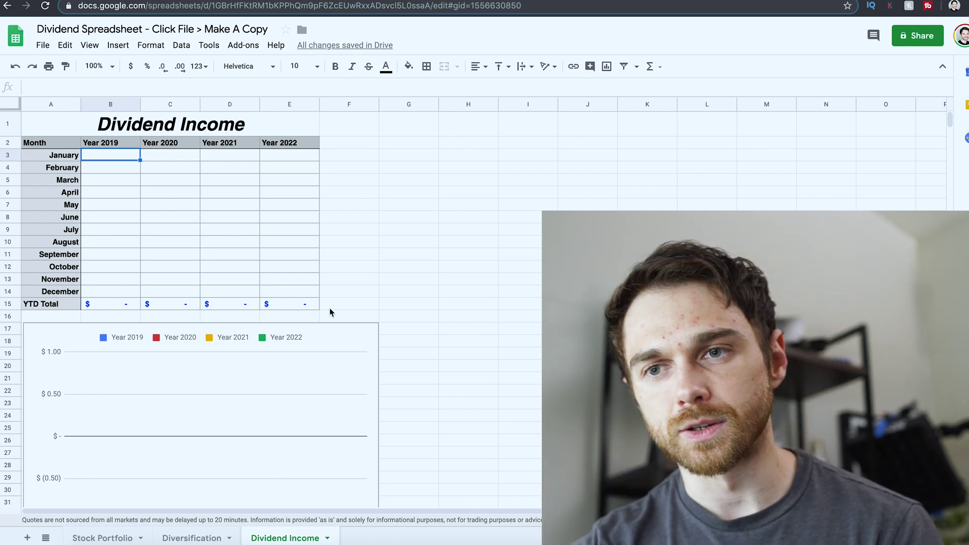
click(102, 232)
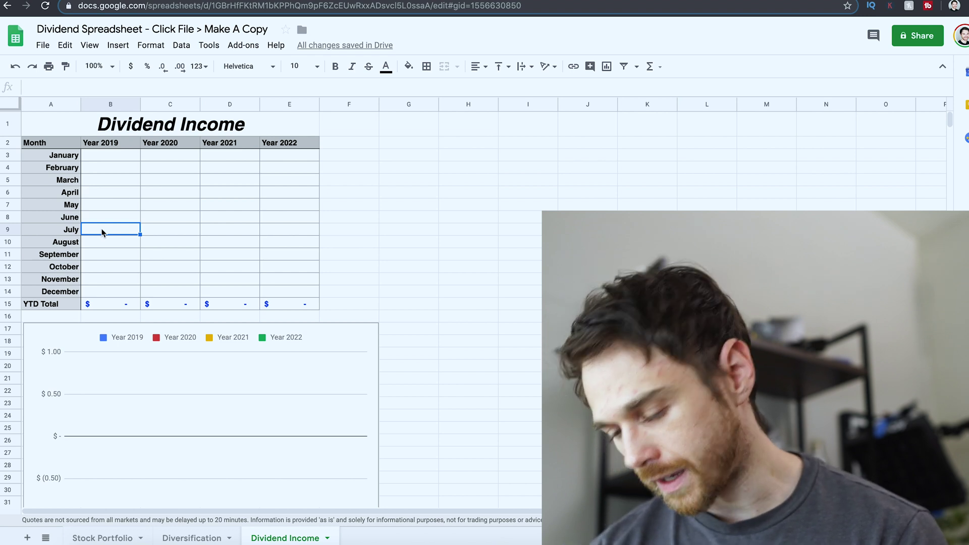
text(484)
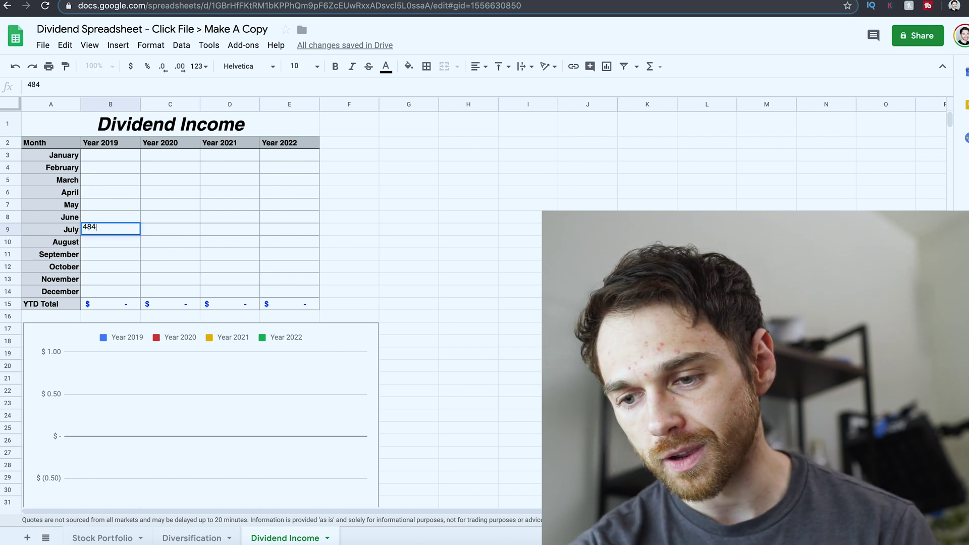
text(.07)
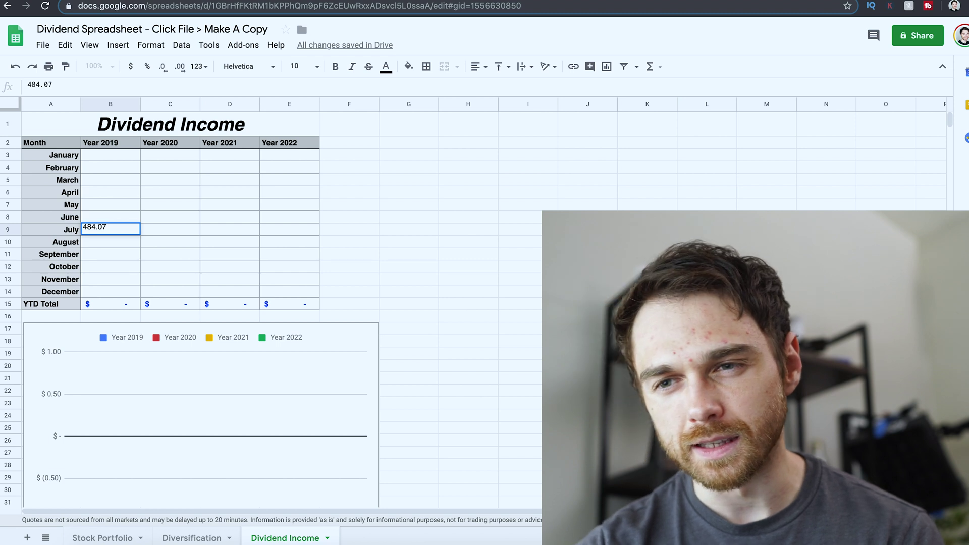
key(Return)
scroll(154, 229, down, 3)
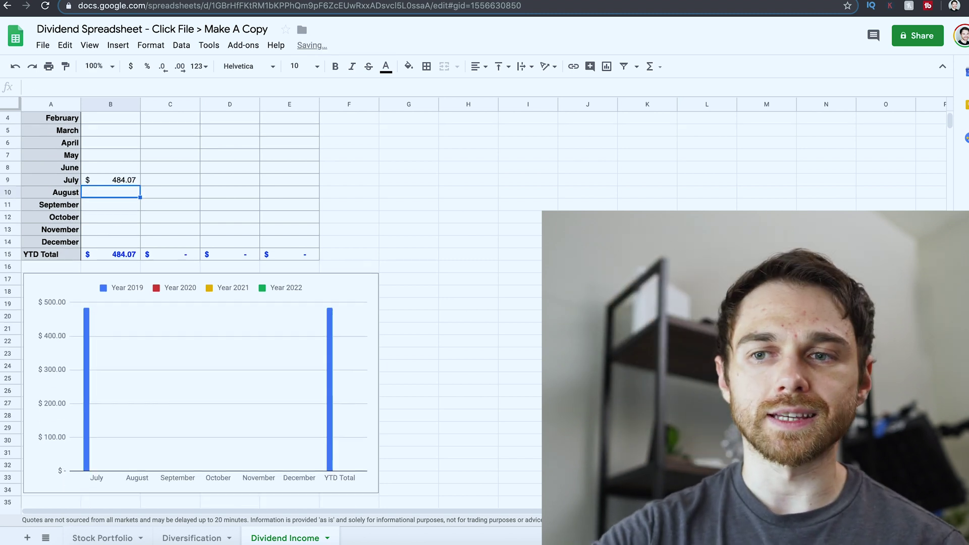